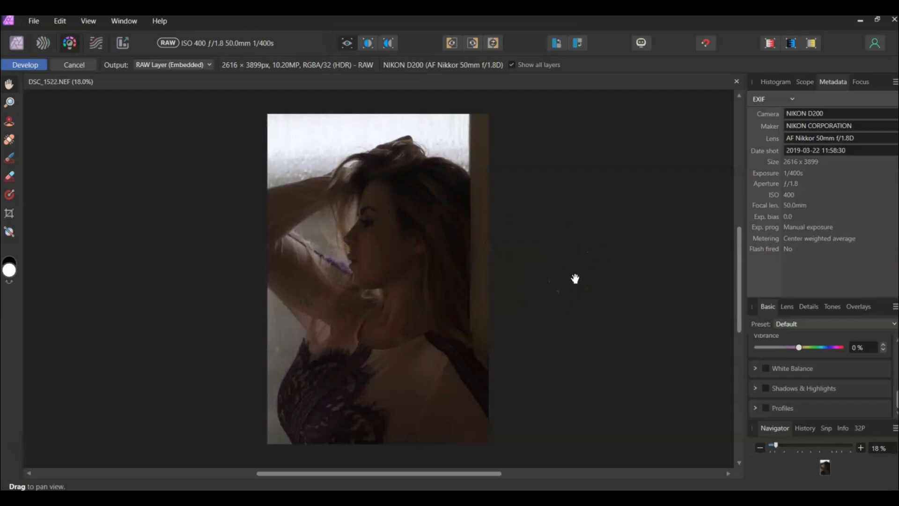
Step: Examine the face, hair, raised arm and bright window of the portrait up close for noise in the shadows
left_click(580, 266)
scroll(408, 247, "up", 5)
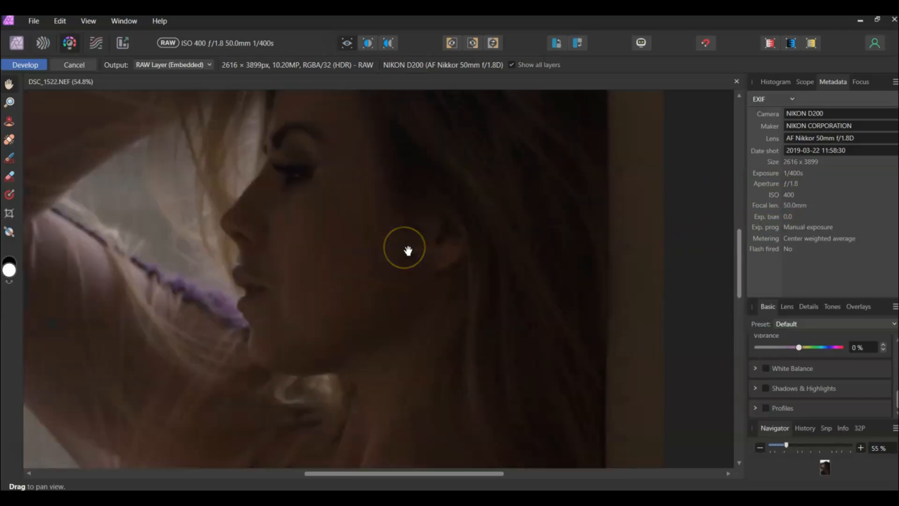
scroll(455, 293, "up", 3)
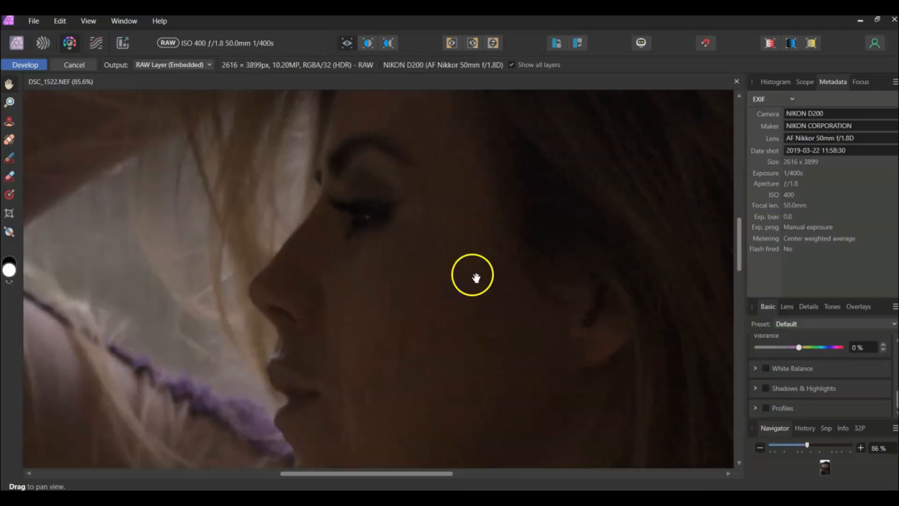
scroll(525, 284, "down", 2)
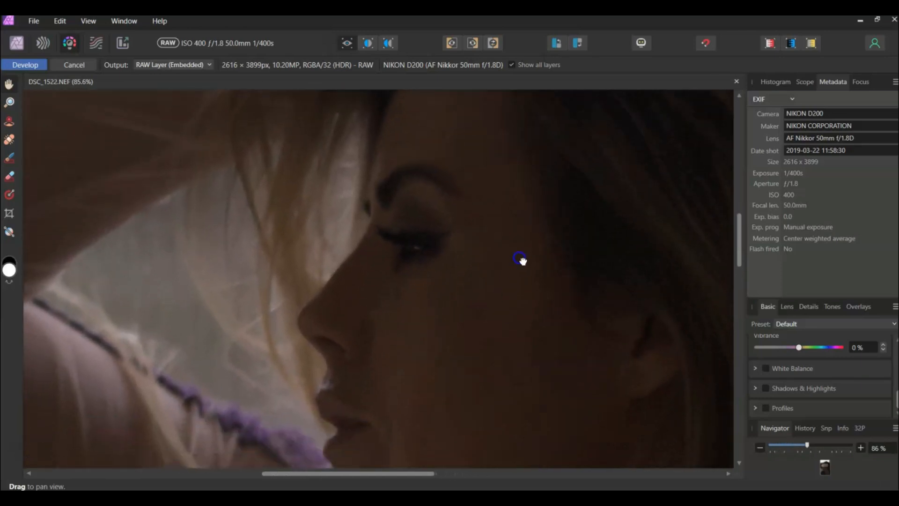
scroll(435, 284, "down", 1)
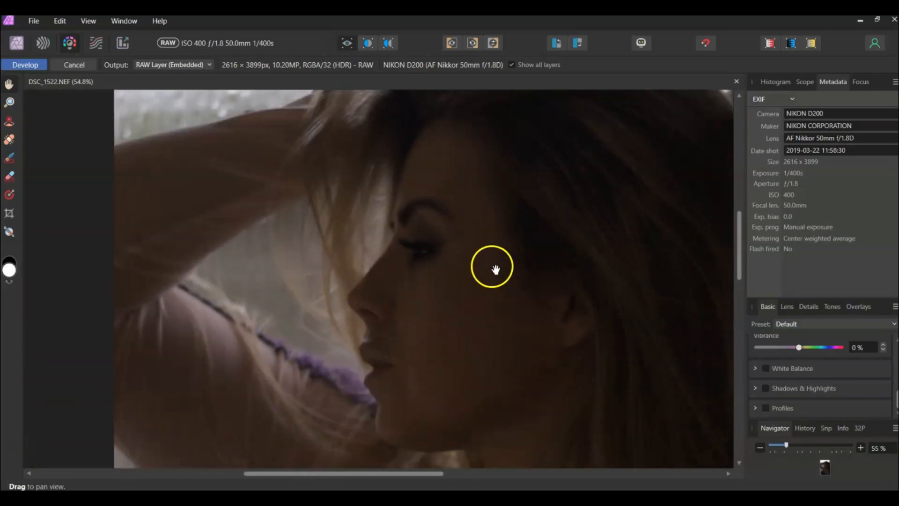
scroll(492, 333, "down", 1)
left_click_drag(466, 351, 501, 398)
left_click_drag(496, 275, 535, 206)
left_click_drag(534, 357, 514, 378)
mouse_move(484, 232)
left_mouse_down()
mouse_move(480, 297)
mouse_move(479, 238)
left_mouse_up()
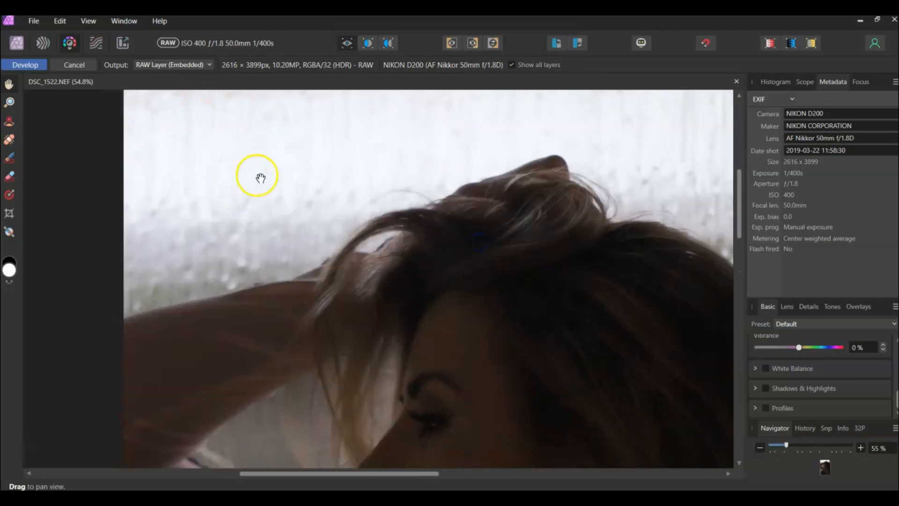
left_click_drag(511, 329, 507, 213)
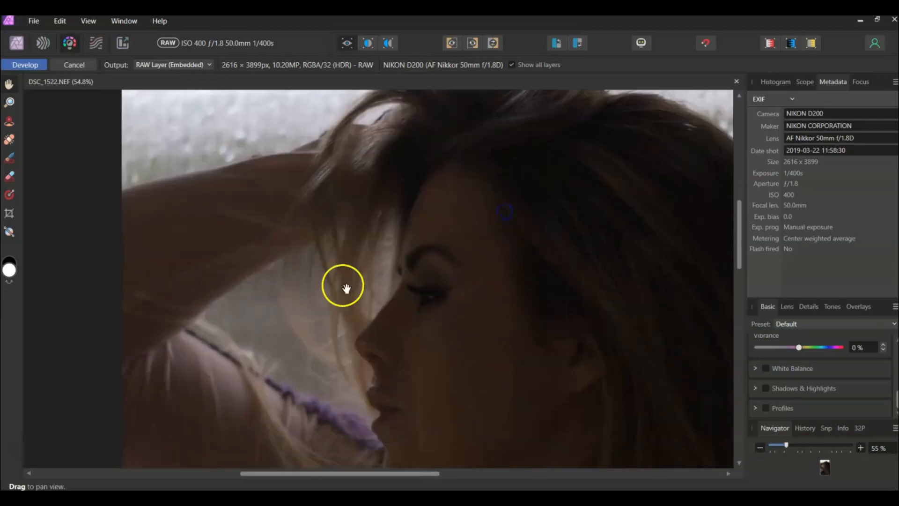
mouse_move(493, 301)
left_mouse_down()
mouse_move(492, 264)
mouse_move(493, 292)
left_mouse_up()
left_click_drag(496, 168, 498, 296)
left_click_drag(531, 354, 531, 351)
scroll(534, 353, "down", 1)
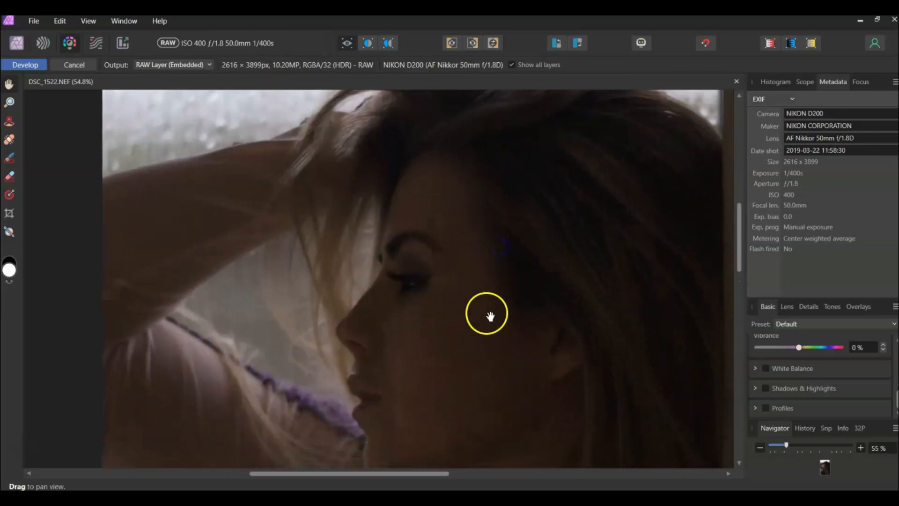
scroll(473, 298, "down", 1)
left_click_drag(490, 349, 475, 300)
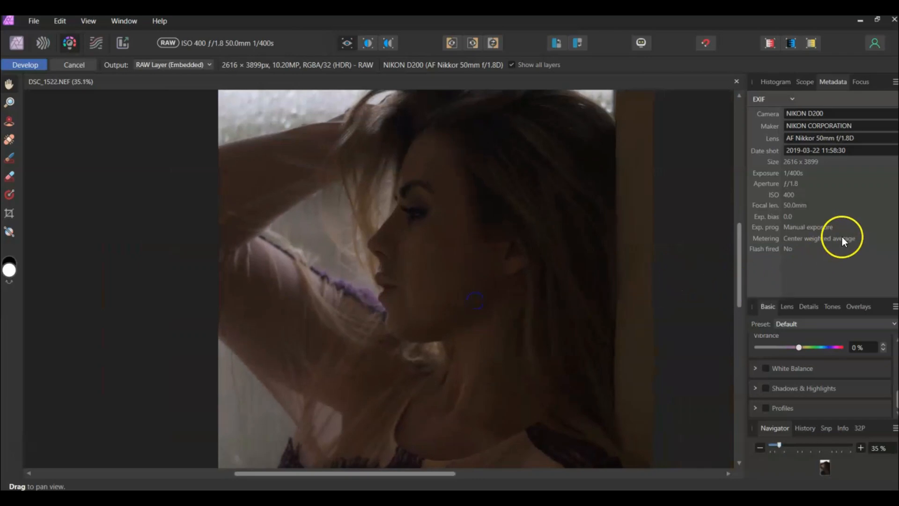
Step: Examine the overall exposure of the portrait, from the face and neck down to the lace dress
left_click_drag(423, 228, 396, 248)
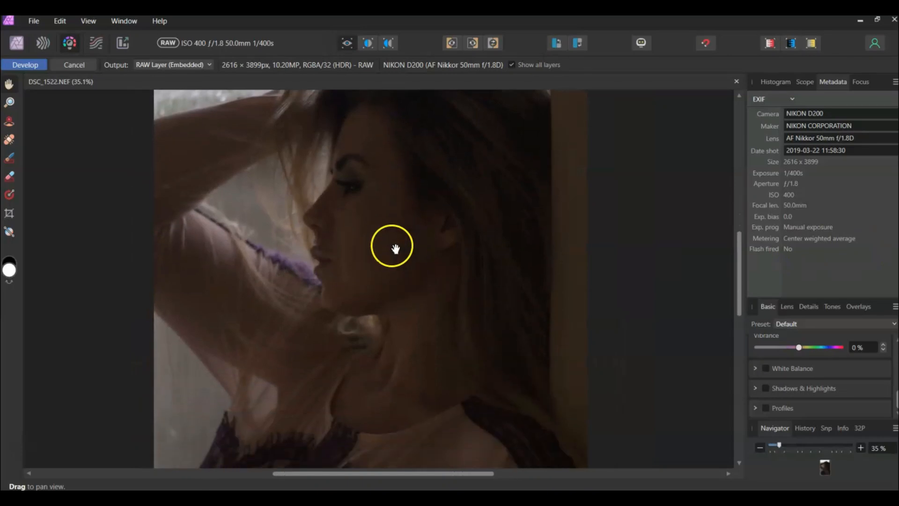
scroll(380, 236, "down", 2)
mouse_move(407, 206)
left_mouse_down()
mouse_move(422, 219)
mouse_move(417, 203)
left_mouse_up()
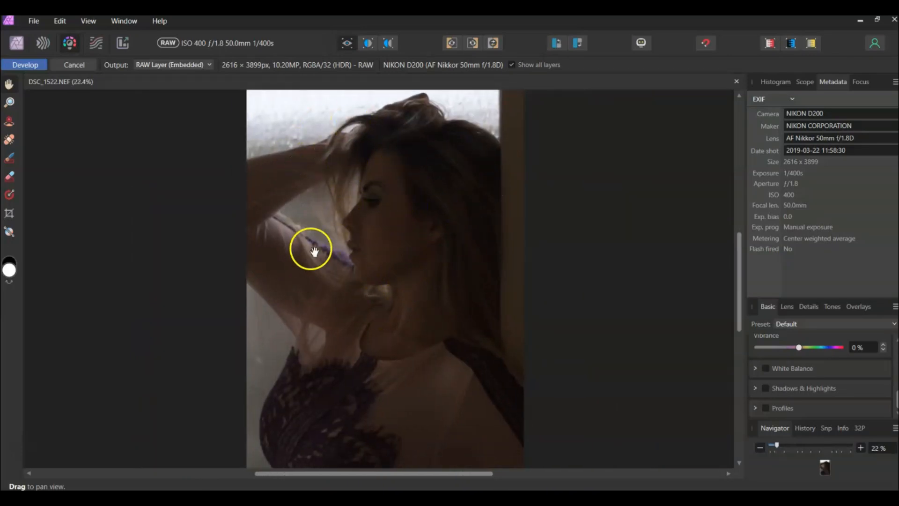
mouse_move(421, 297)
left_mouse_down()
mouse_move(426, 345)
mouse_move(431, 296)
left_mouse_up()
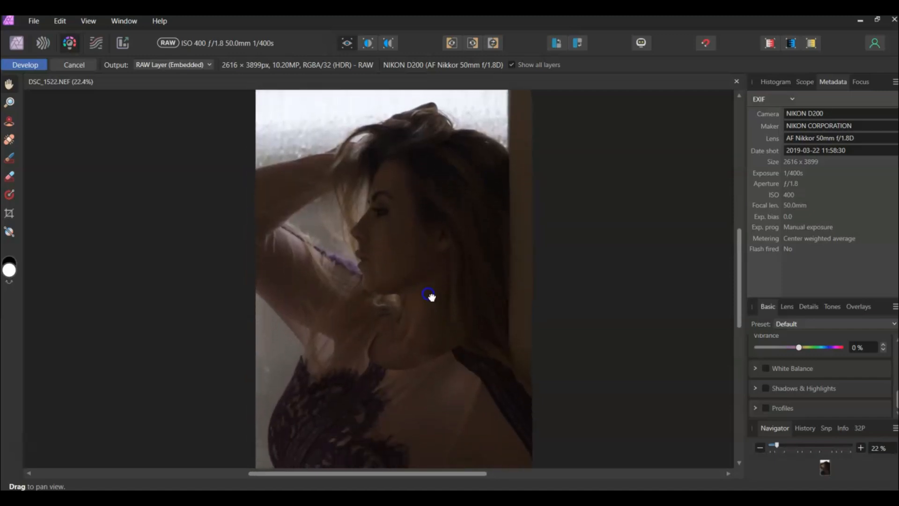
mouse_move(420, 377)
left_mouse_down()
mouse_move(423, 315)
mouse_move(422, 374)
left_mouse_up()
left_click_drag(408, 297, 430, 286)
scroll(417, 328, "down", 3)
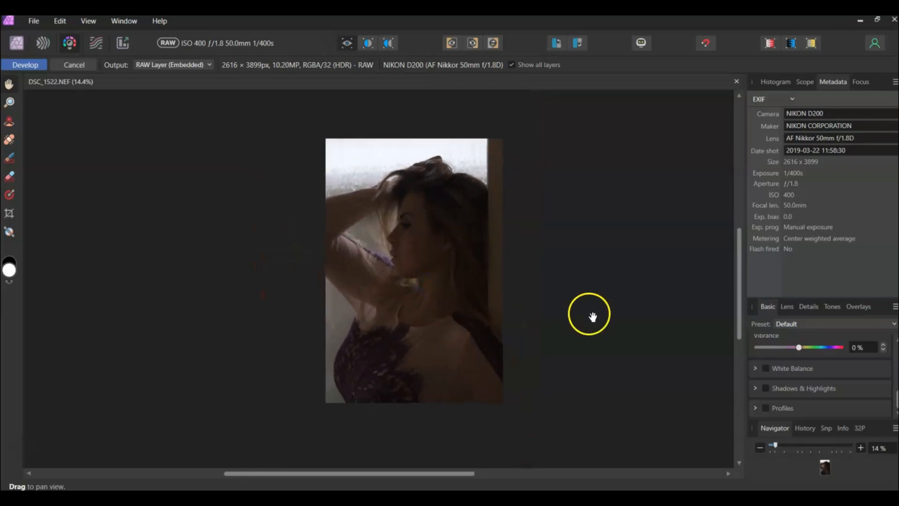
Step: Bring up the noise reduction settings for the raw photo and review the luminance and colour options against the face
scroll(409, 267, "up", 7)
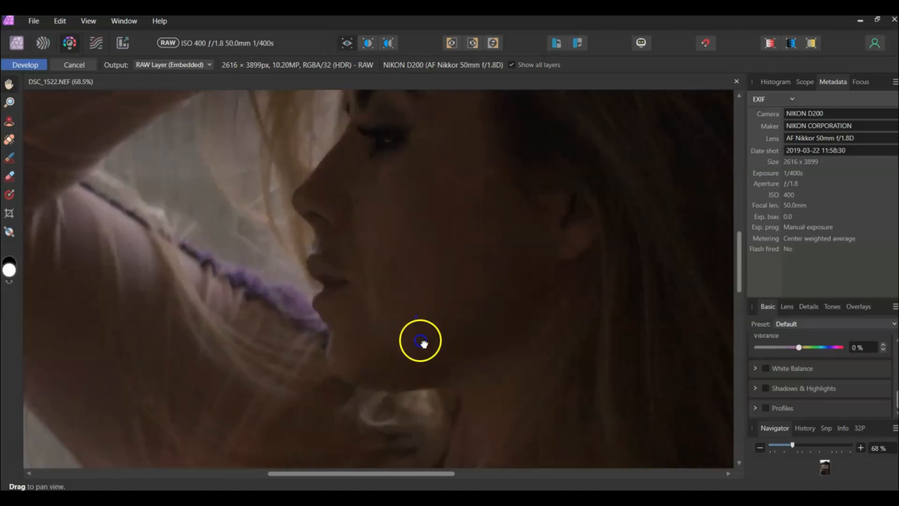
left_click_drag(420, 341, 424, 391)
left_click_drag(426, 241, 413, 295)
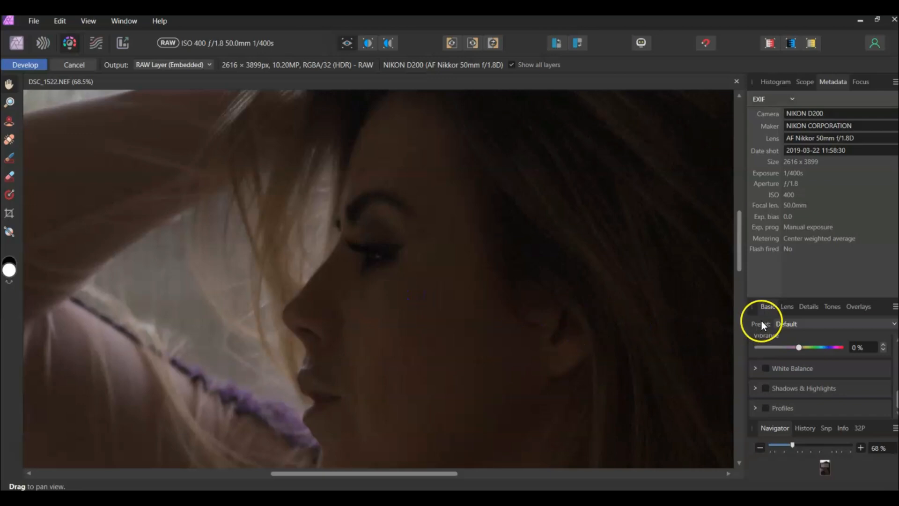
left_click(808, 307)
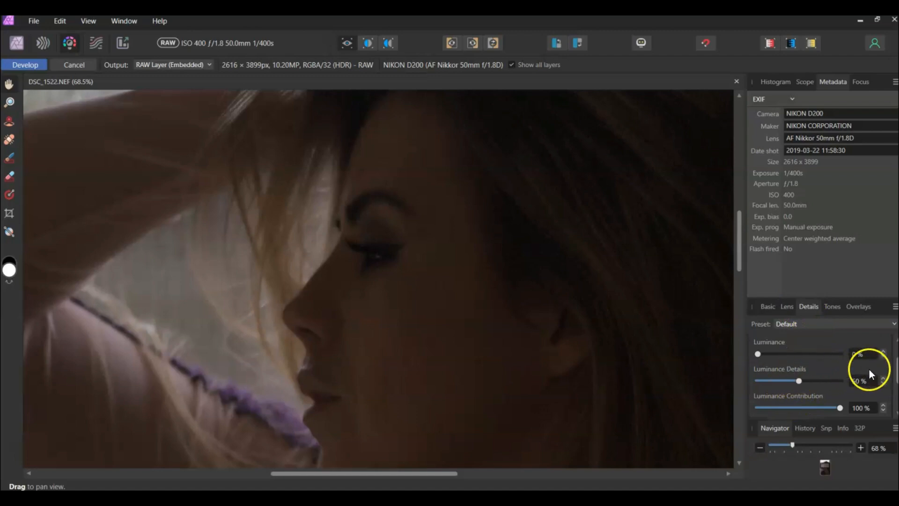
mouse_move(896, 367)
left_mouse_down()
mouse_move(896, 357)
mouse_move(896, 374)
left_mouse_up()
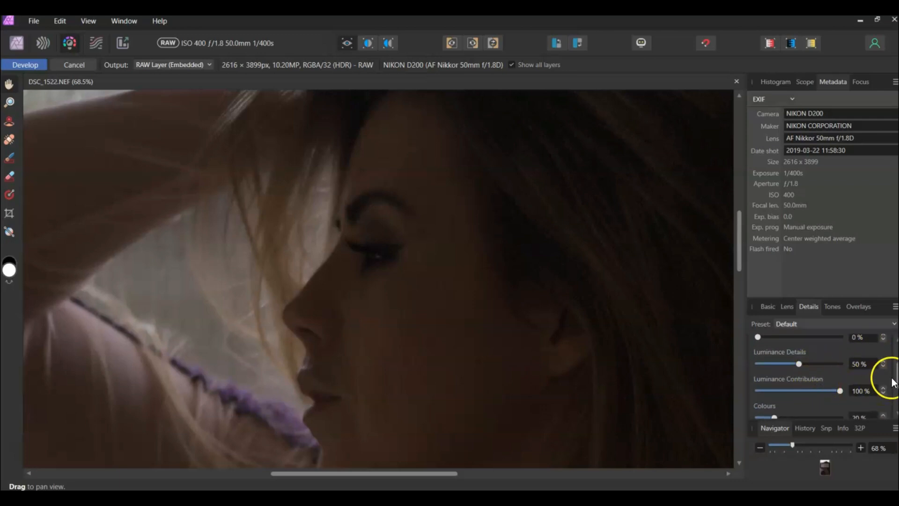
left_click_drag(896, 377, 896, 389)
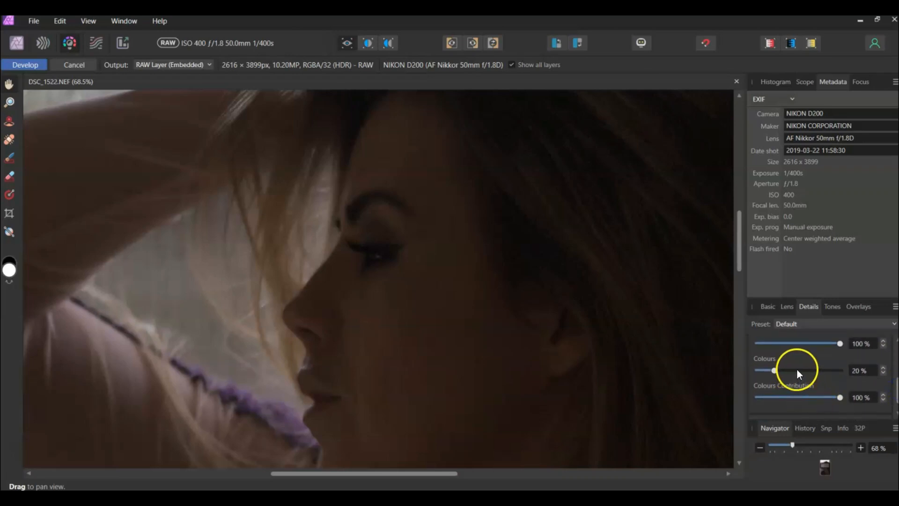
left_click_drag(896, 389, 895, 382)
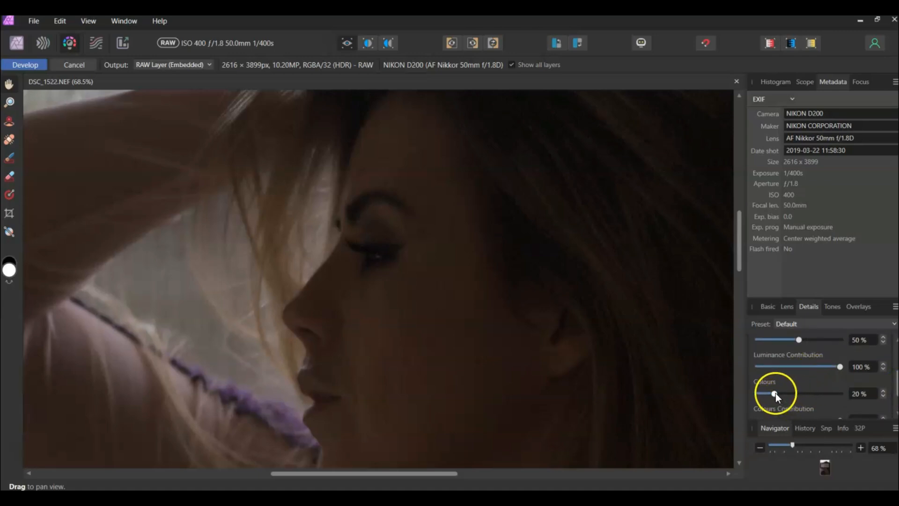
Step: Try colour noise reduction at 100%, then set it back to 20%
left_click_drag(774, 394, 793, 395)
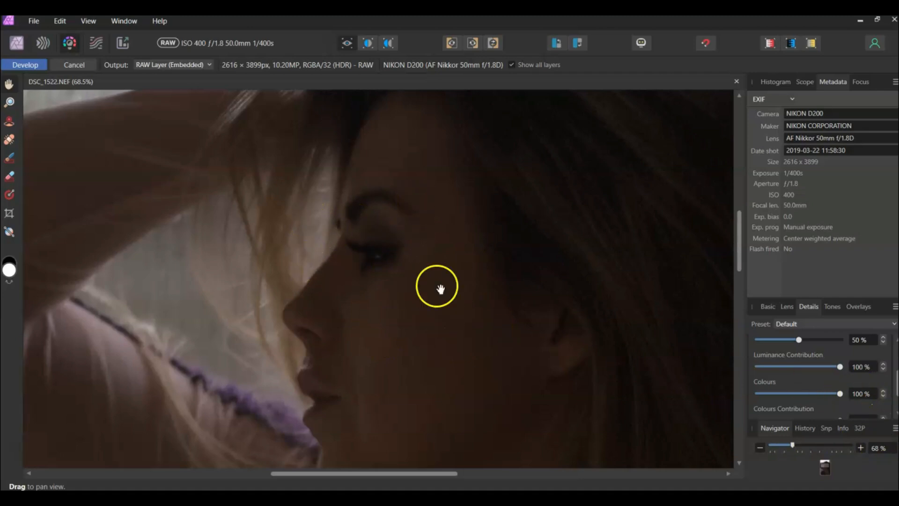
type("20")
key("Return")
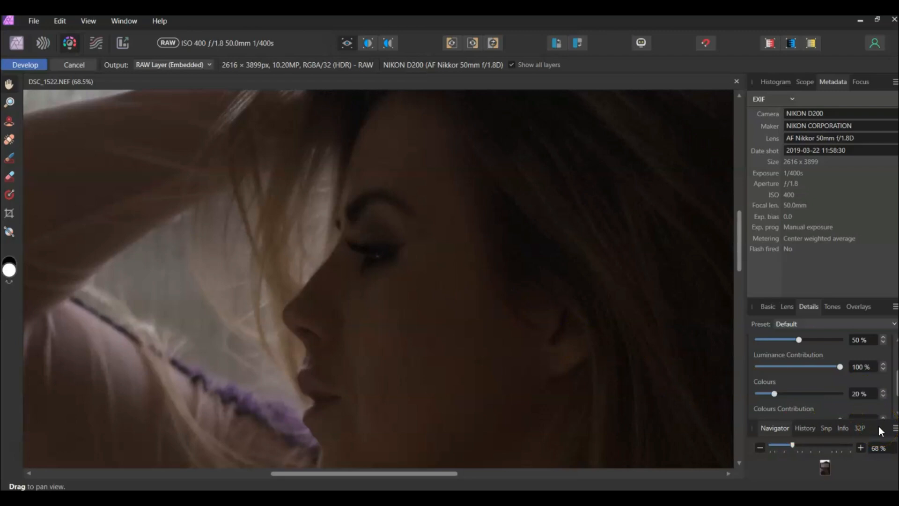
Step: Set the luminance noise reduction to 20% and check its effect on the face
scroll(796, 382, "up", 2)
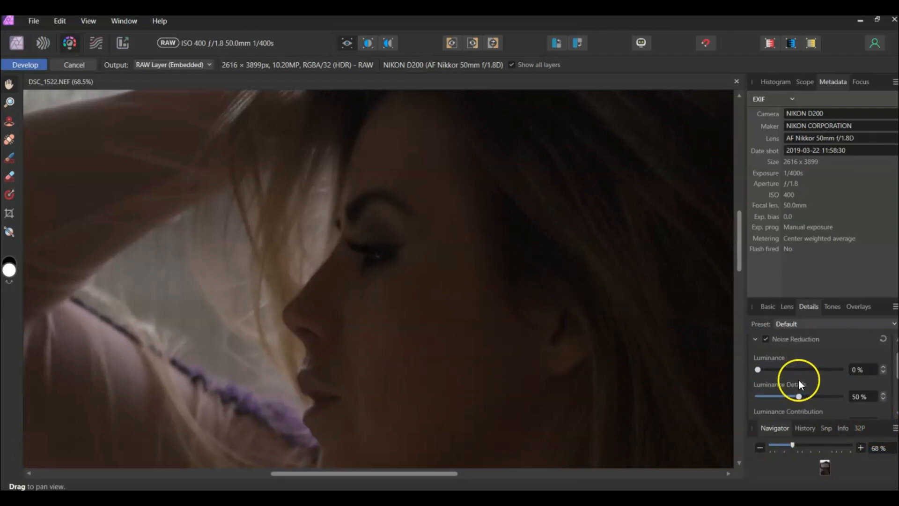
type("20")
key("Return")
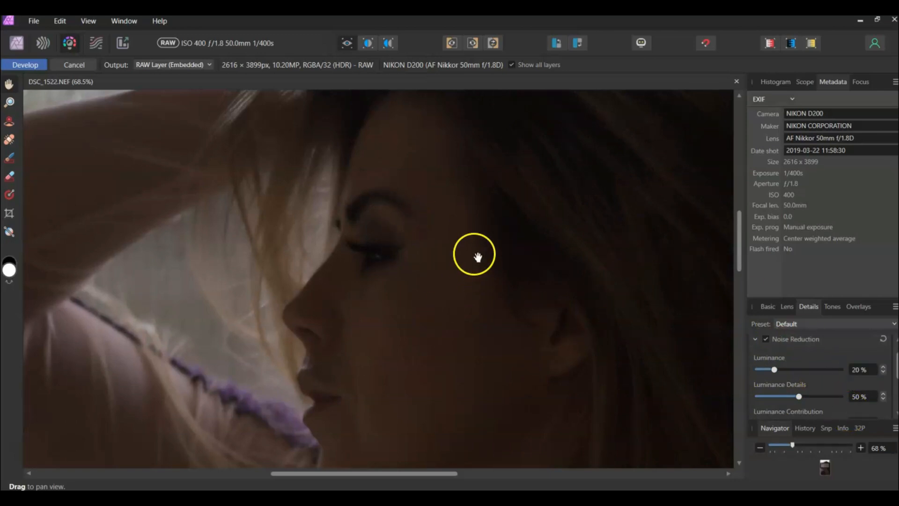
left_click_drag(526, 315, 449, 257)
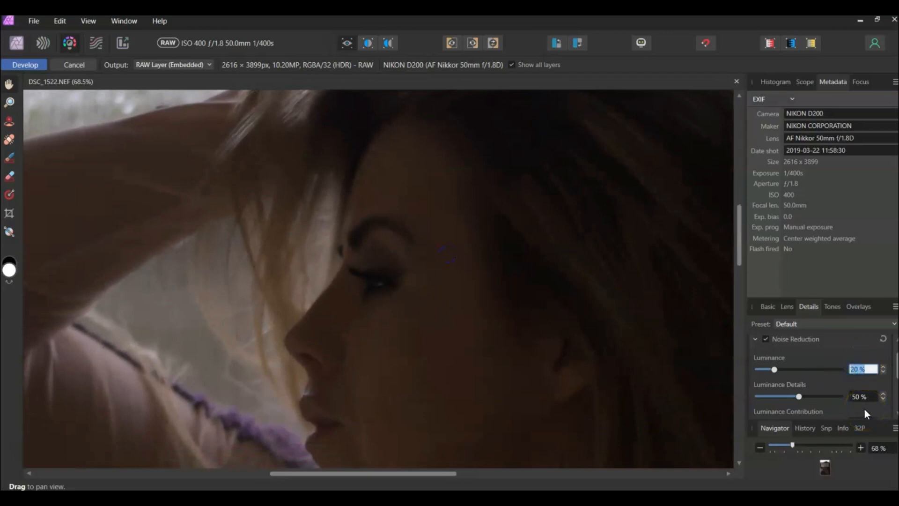
Step: Raise the luminance noise reduction to 40% and check the skin and hair detail
type("40")
key("Return")
left_click_drag(466, 338, 418, 265)
left_click_drag(417, 313, 486, 322)
left_click_drag(438, 284, 474, 320)
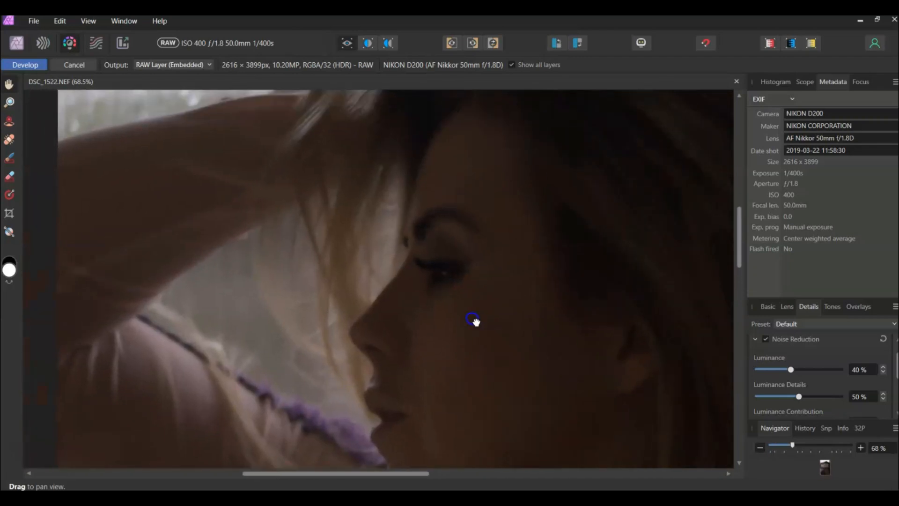
left_click_drag(504, 357, 522, 329)
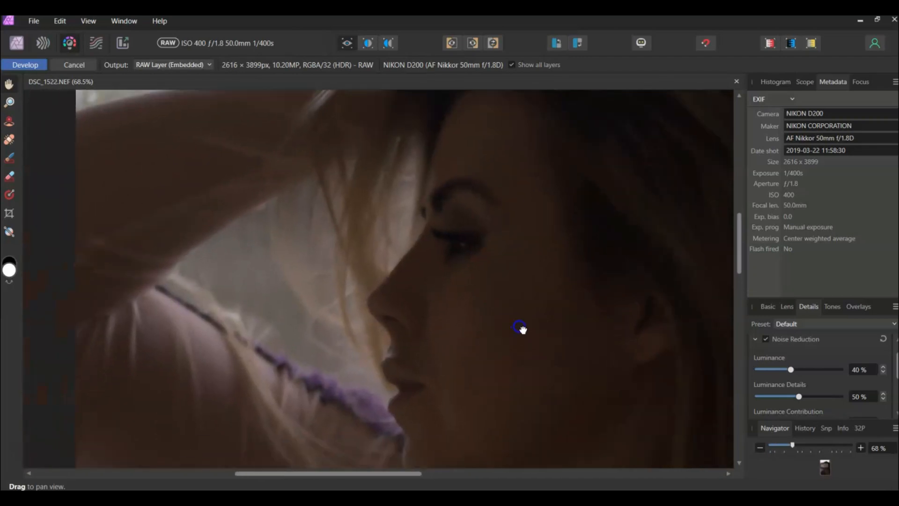
Step: Lower the luminance noise reduction to 30% and inspect the eye and nose area closely
left_click(858, 372)
type("30")
key("Return")
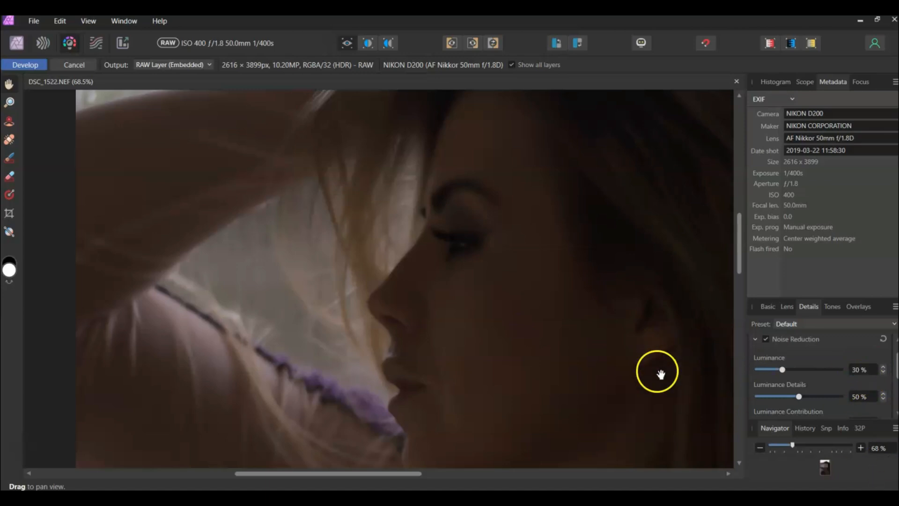
left_click_drag(526, 291, 336, 248)
left_click_drag(406, 346, 528, 195)
left_click_drag(485, 327, 318, 311)
left_click_drag(410, 241, 370, 264)
scroll(357, 229, "up", 5)
left_click_drag(415, 368, 476, 253)
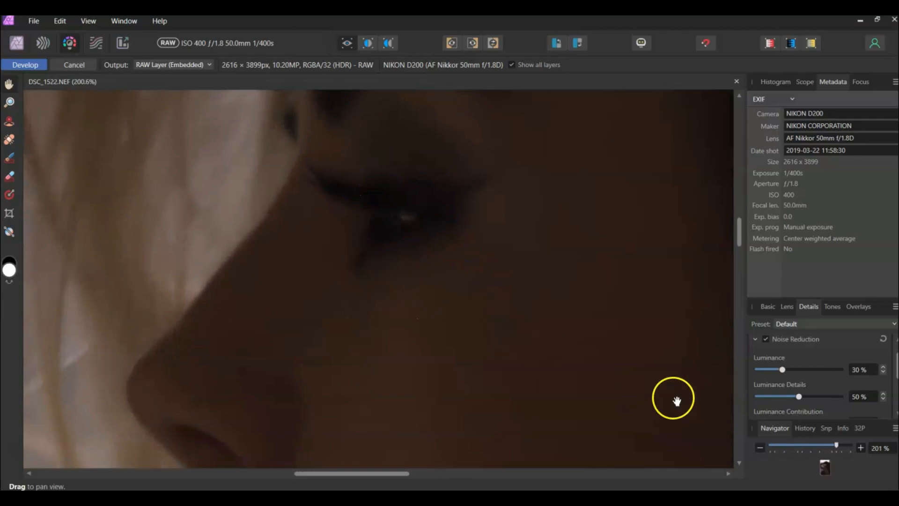
Step: Try luminance details at 75% around the eye and eyebrow, then set the value back to 50%
left_click(855, 397)
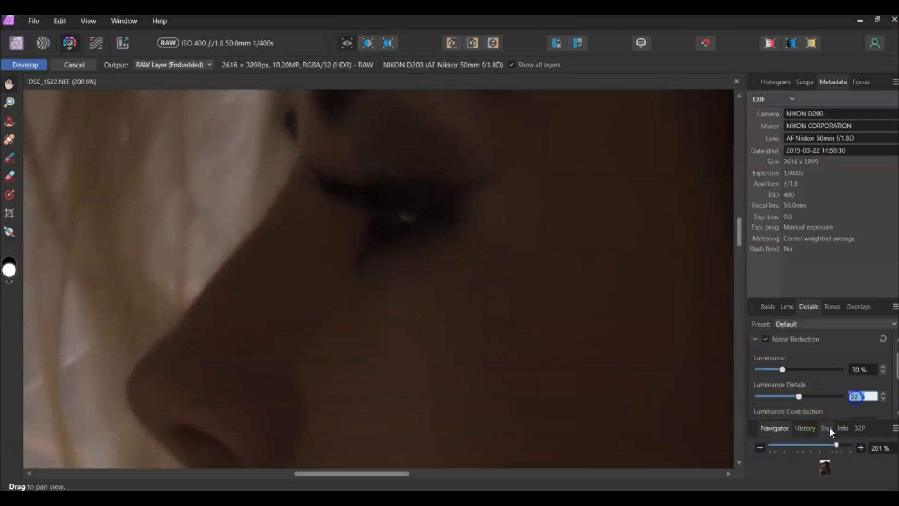
type("75")
key("Return")
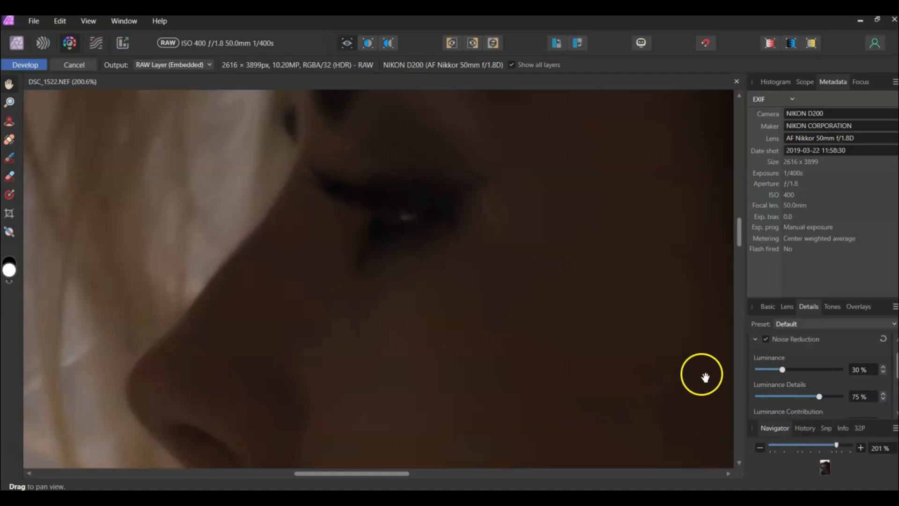
left_click_drag(484, 227, 479, 343)
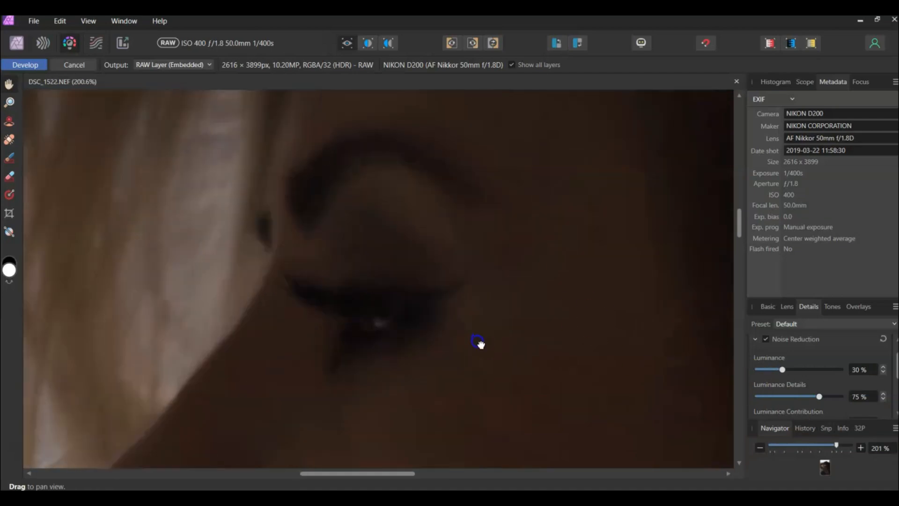
left_click_drag(560, 327, 524, 256)
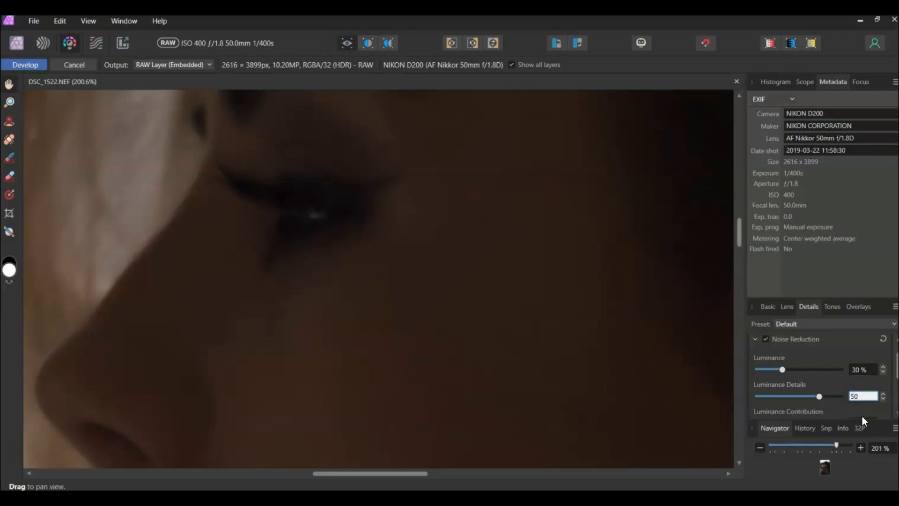
key("Return")
Step: Compare luminance noise reduction at 25% on the eye and eyebrow, then set it to 45%
left_click_drag(422, 279, 480, 324)
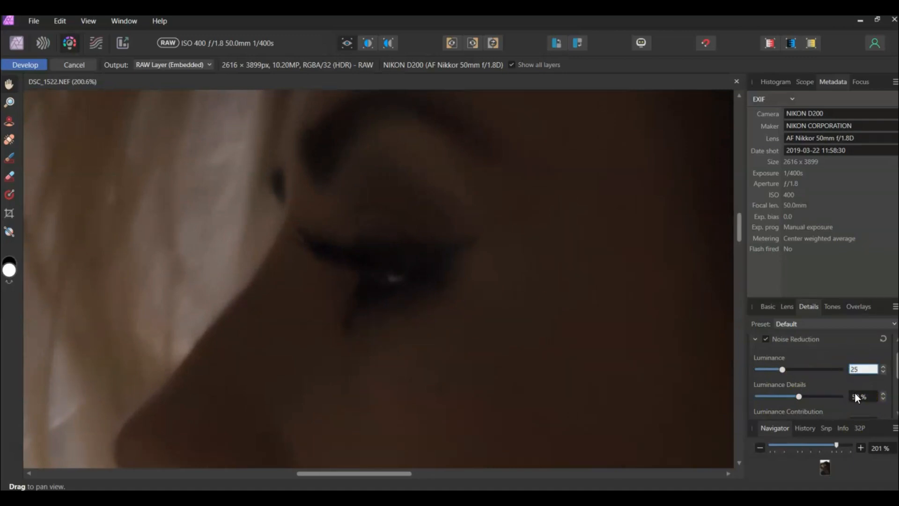
key("Return")
left_click_drag(568, 278, 536, 338)
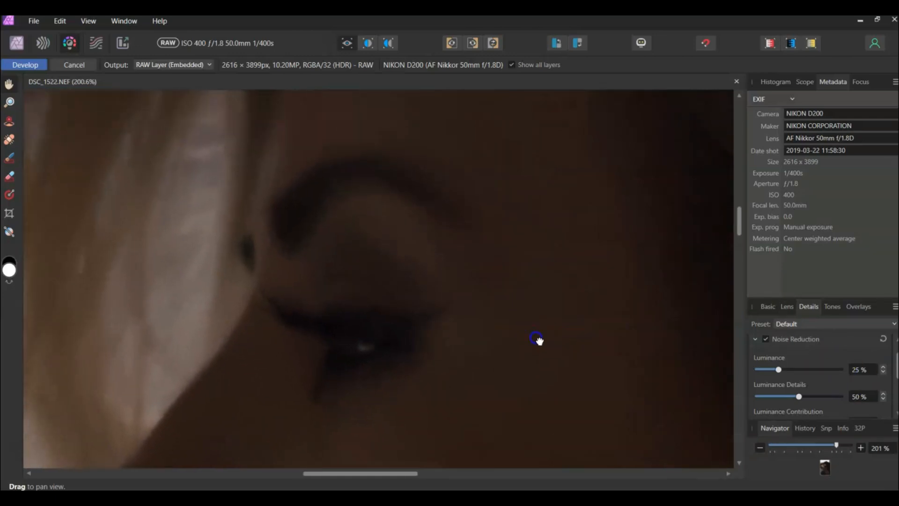
left_click_drag(434, 211, 478, 221)
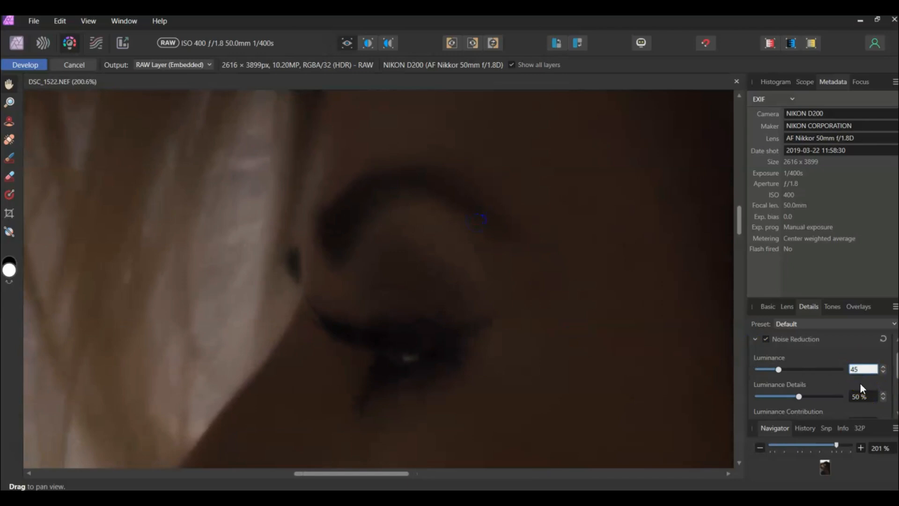
key("Return")
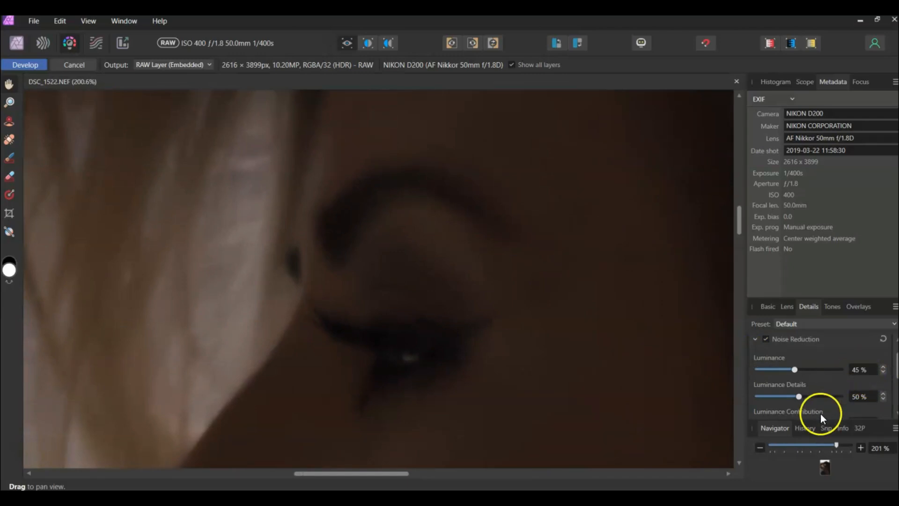
Step: Raise the luminance details to 75% and check the result across the whole portrait
left_click(856, 400)
type("75")
key("Return")
scroll(521, 322, "down", 3)
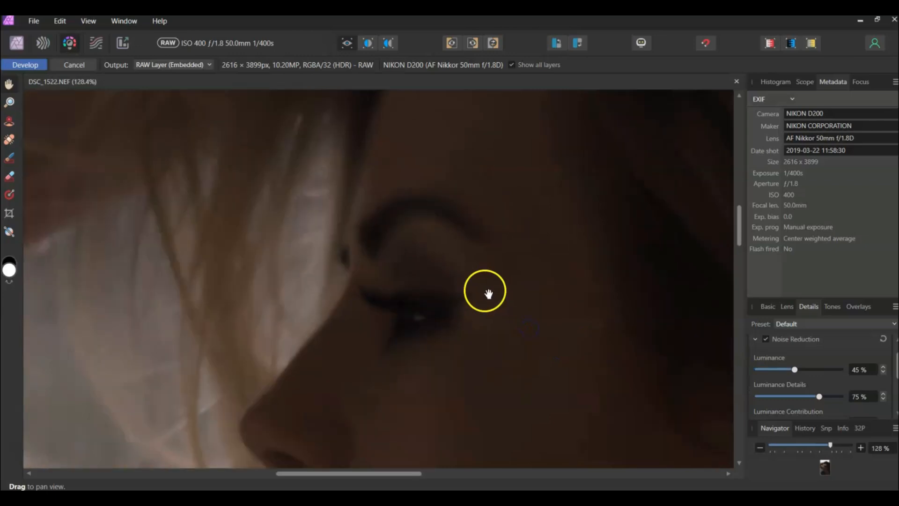
scroll(489, 294, "down", 4)
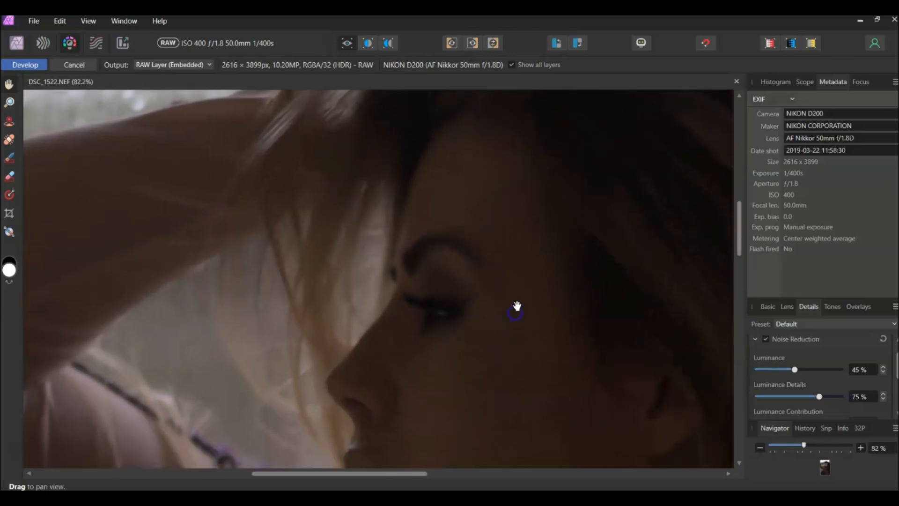
scroll(517, 307, "down", 4)
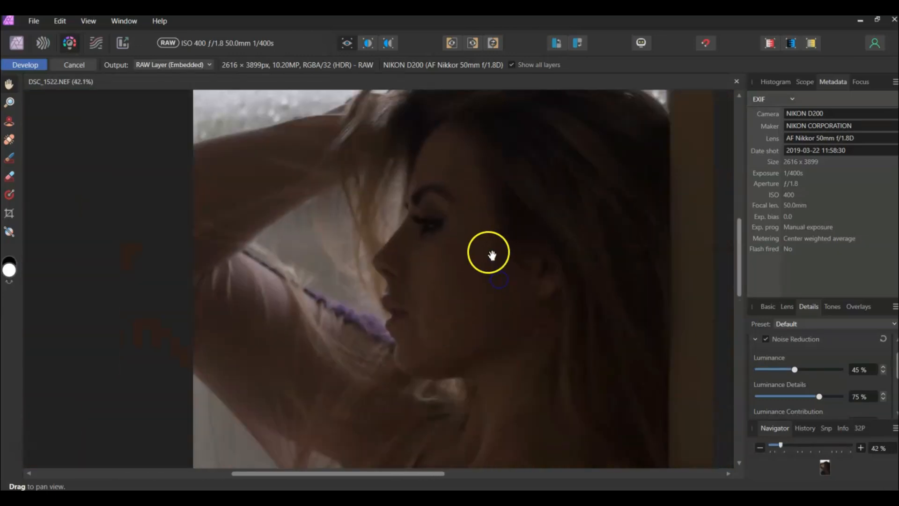
scroll(492, 255, "down", 2)
left_click_drag(478, 231, 476, 334)
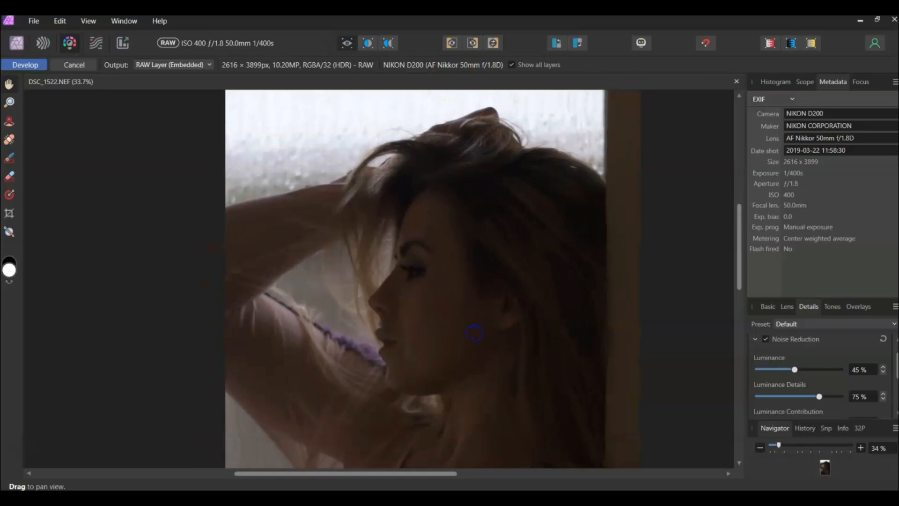
Step: Compare the noise reduction before and after in a split view across the face, then return to the single view
left_click(368, 43)
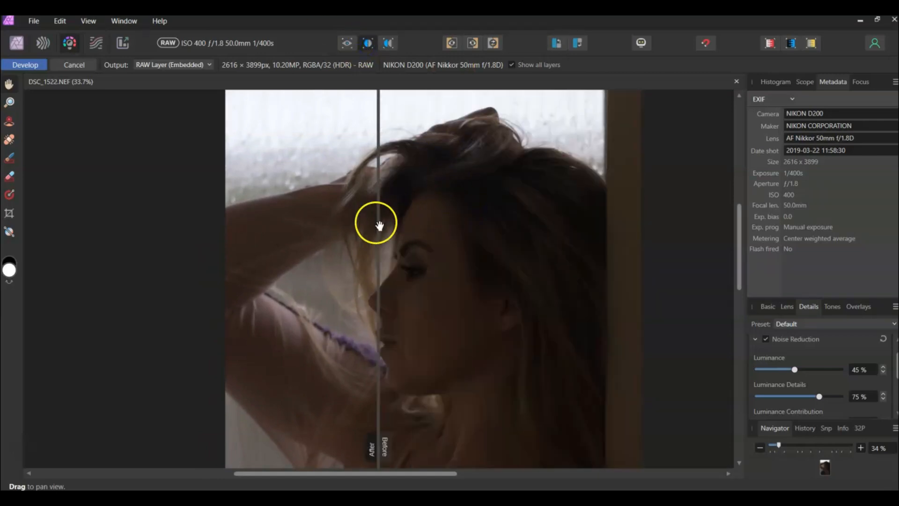
left_click_drag(377, 225, 464, 287)
scroll(448, 288, "up", 2)
scroll(450, 291, "up", 2)
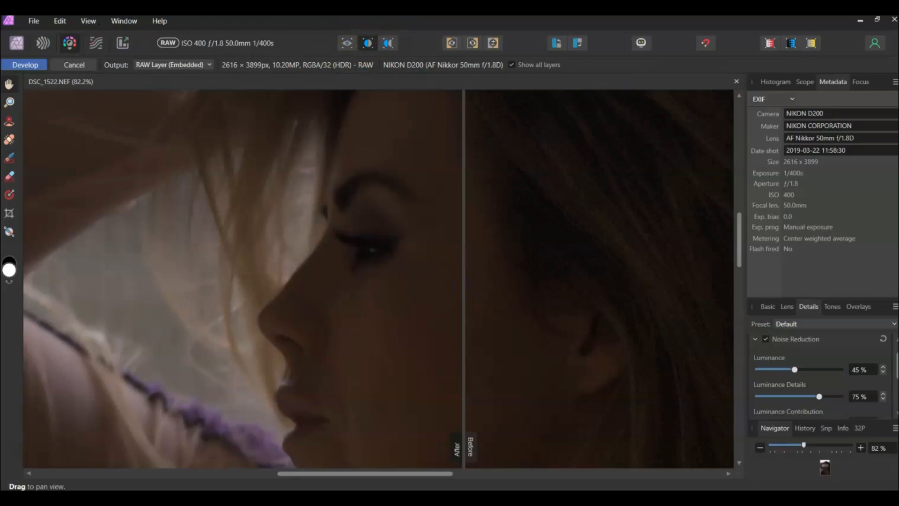
left_click(347, 43)
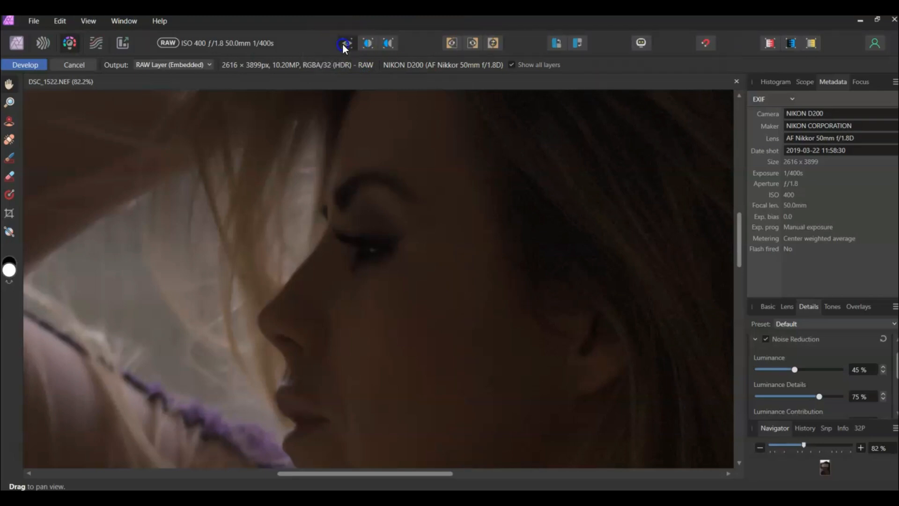
Step: Collapse the noise reduction settings and switch noise reduction off and back on to compare the face
left_click(757, 341)
left_click(766, 364)
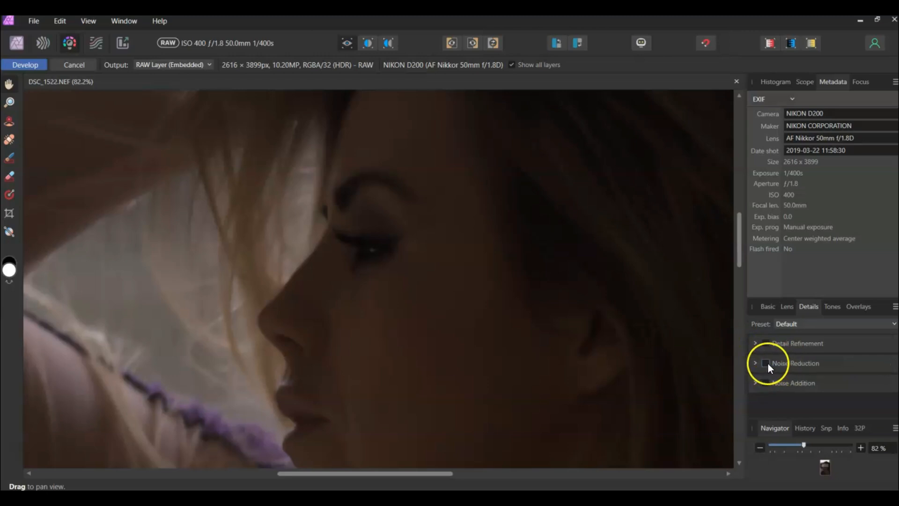
left_click(766, 363)
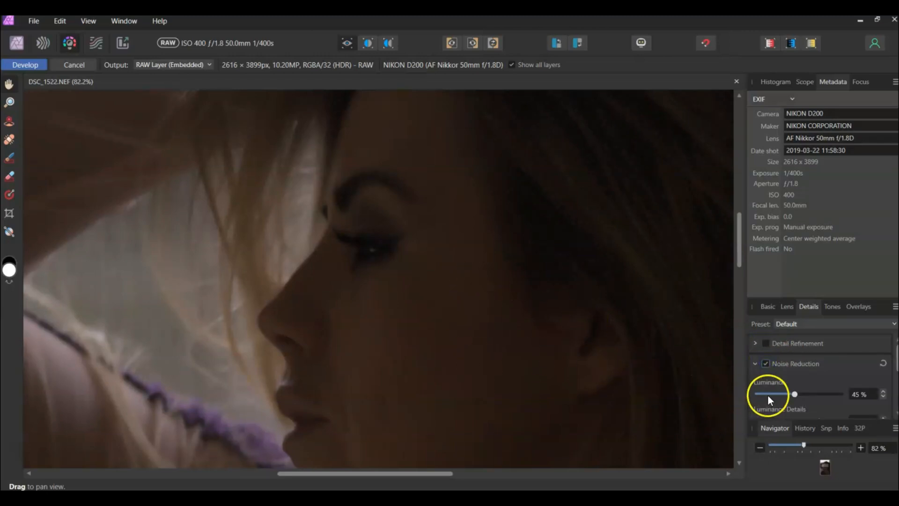
Step: Enable Detail Refinement with a radius of 25% and an amount of 25%, judging it on the eye and eyebrow
left_click(755, 343)
mouse_move(410, 273)
left_mouse_down()
mouse_move(426, 344)
mouse_move(394, 272)
left_mouse_up()
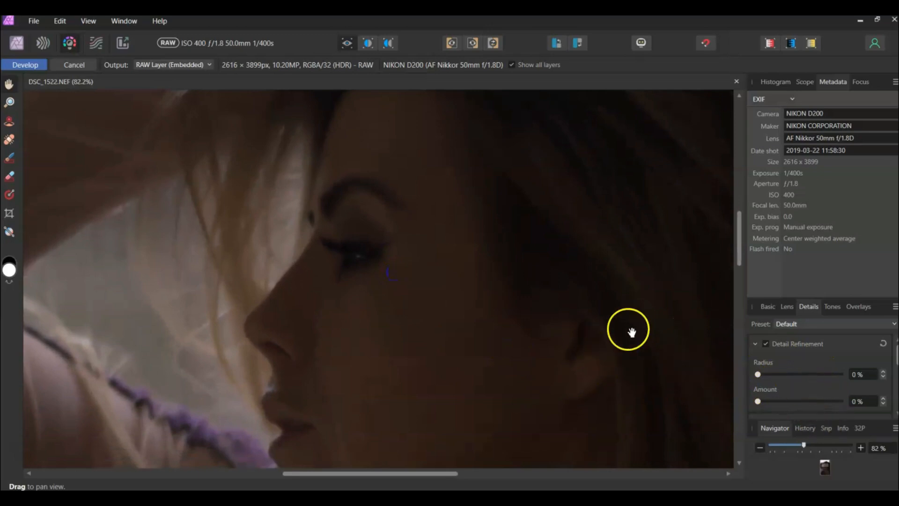
left_click_drag(451, 296, 544, 333)
scroll(396, 261, "up", 4)
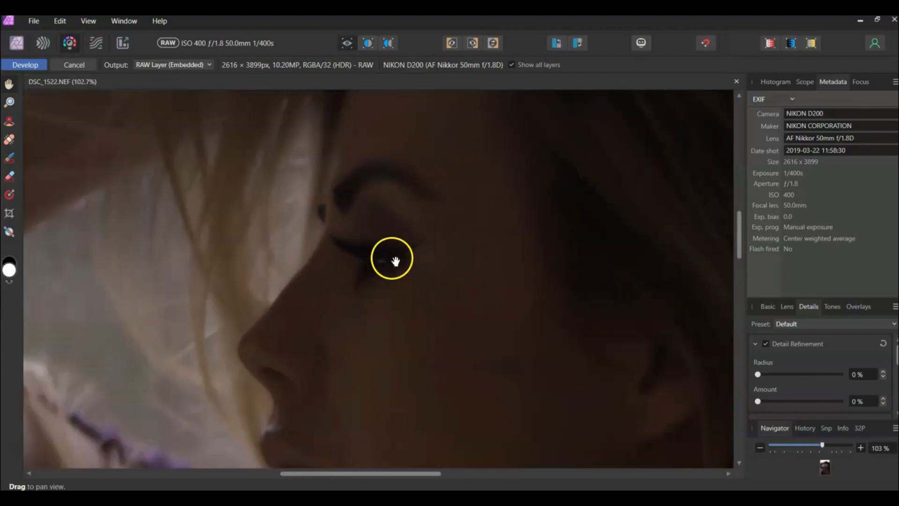
left_click_drag(474, 296, 513, 327)
left_click_drag(572, 237, 567, 302)
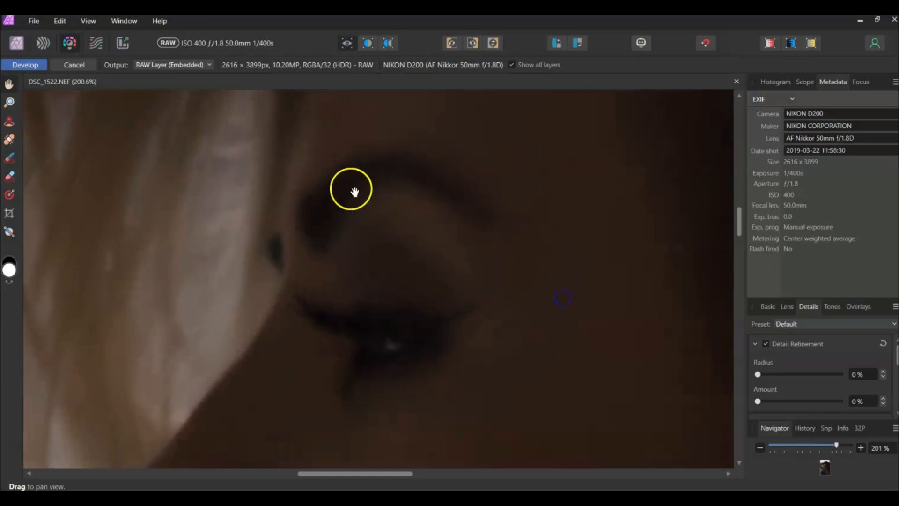
left_click(853, 375)
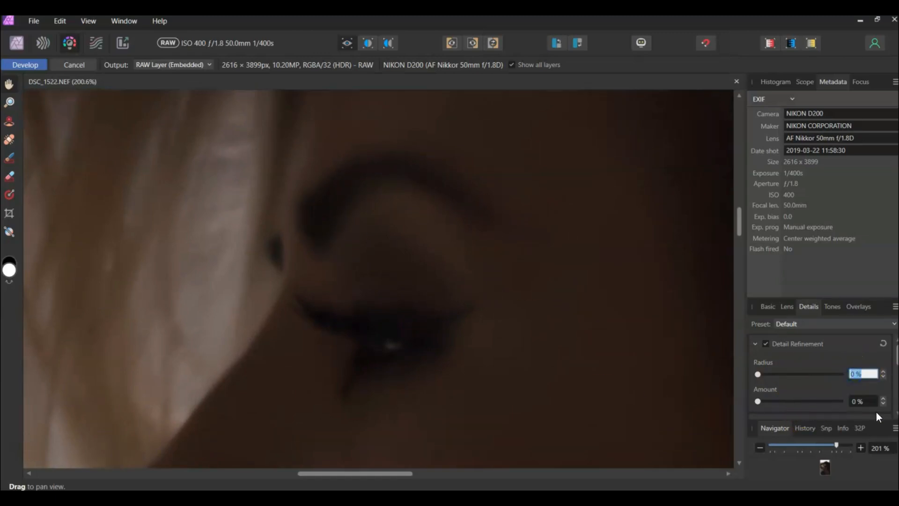
type("25")
key("Return")
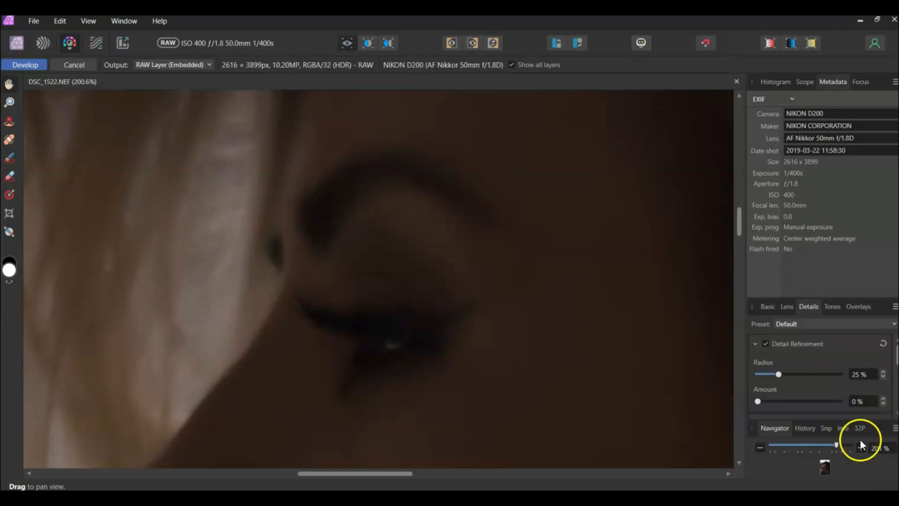
type("25")
key("Return")
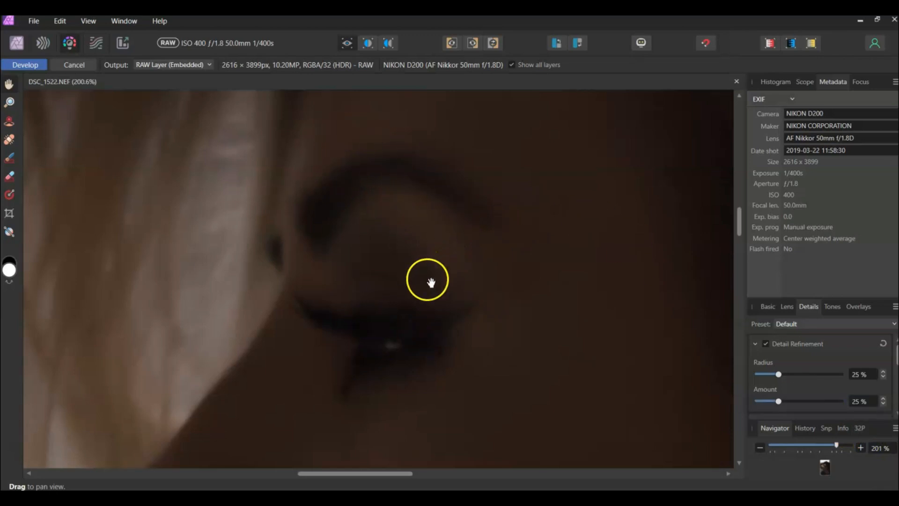
Step: Compare the sharpened portrait before and after in a split view moved across the face, then return to the single view
scroll(426, 257, "down", 4)
scroll(515, 287, "down", 5)
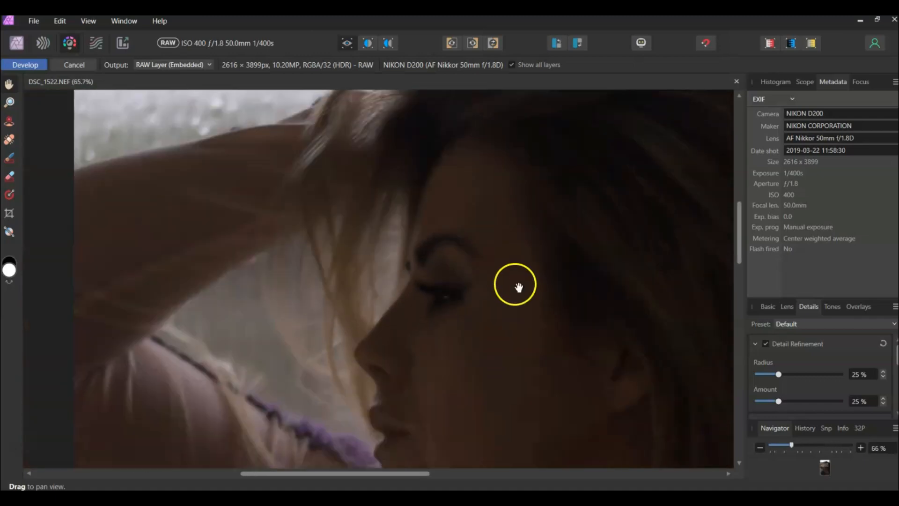
left_click_drag(563, 320, 520, 277)
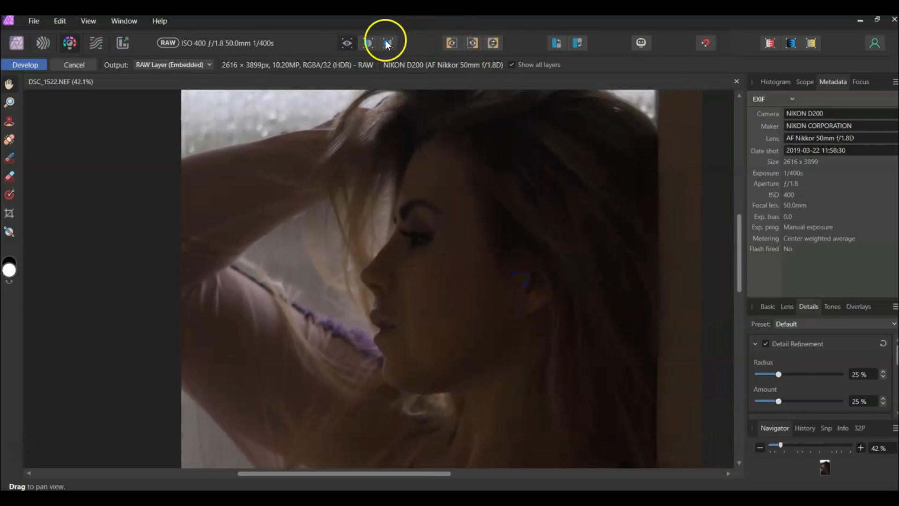
left_click(368, 43)
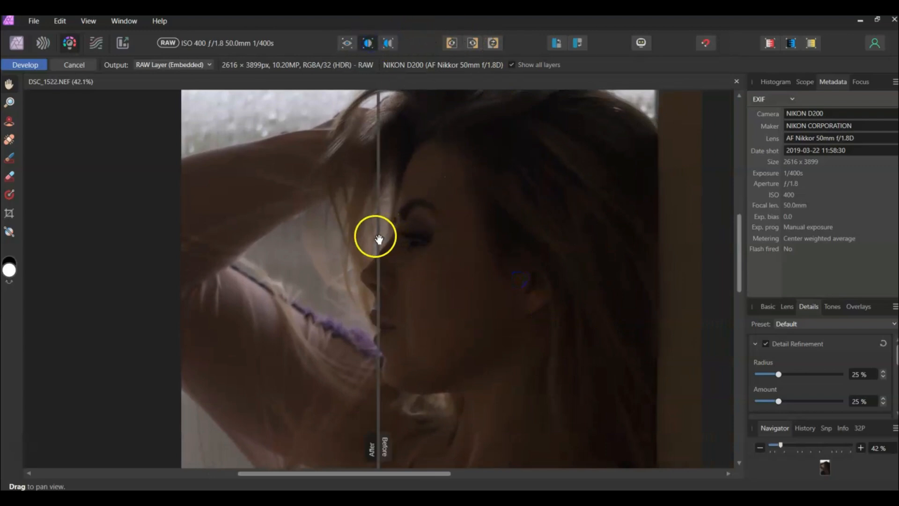
left_click_drag(380, 255, 465, 285)
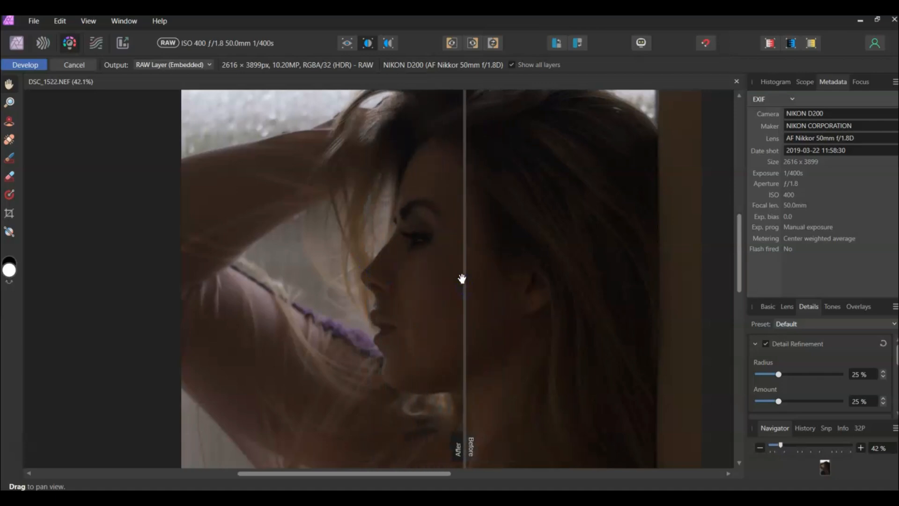
left_click(347, 43)
Step: Toggle Detail Refinement off and on several times to compare the eye and hair detail, leaving it enabled
scroll(414, 201, "up", 3)
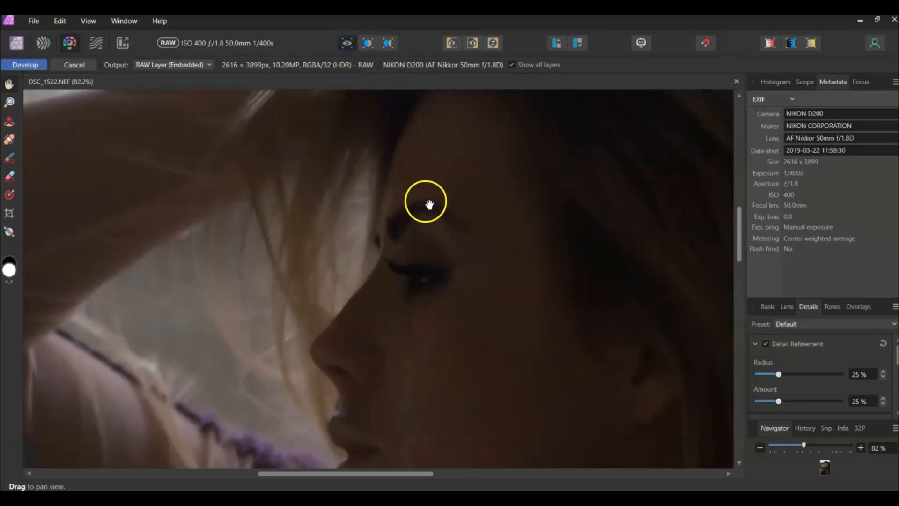
left_click(766, 344)
left_click(766, 343)
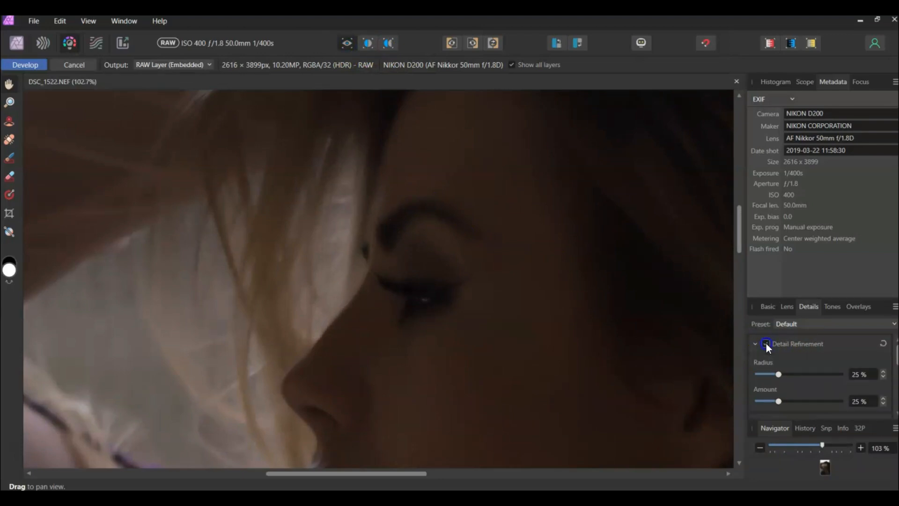
left_click(766, 343)
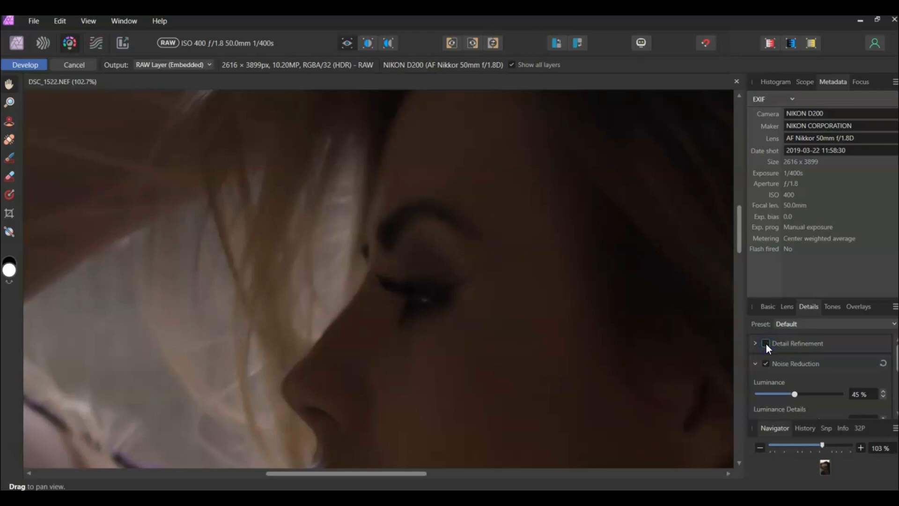
left_click(766, 343)
left_click(766, 344)
left_click(766, 344)
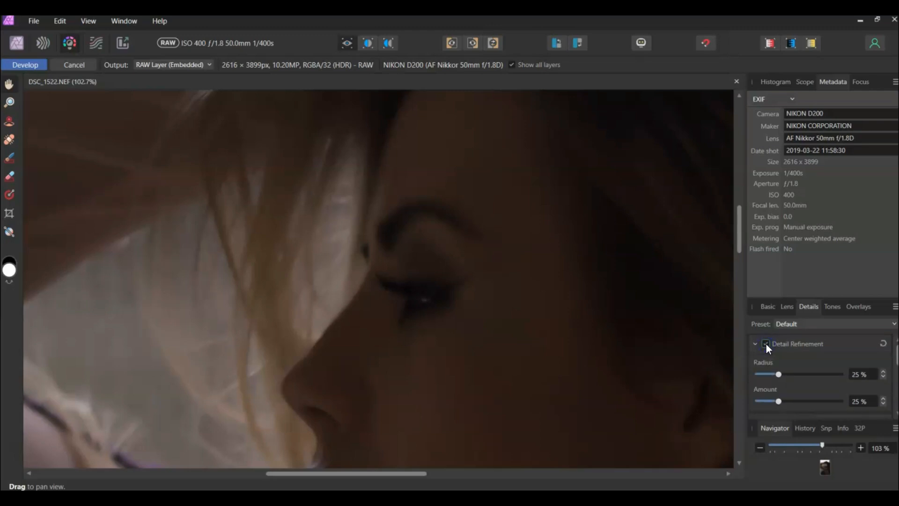
left_click(766, 343)
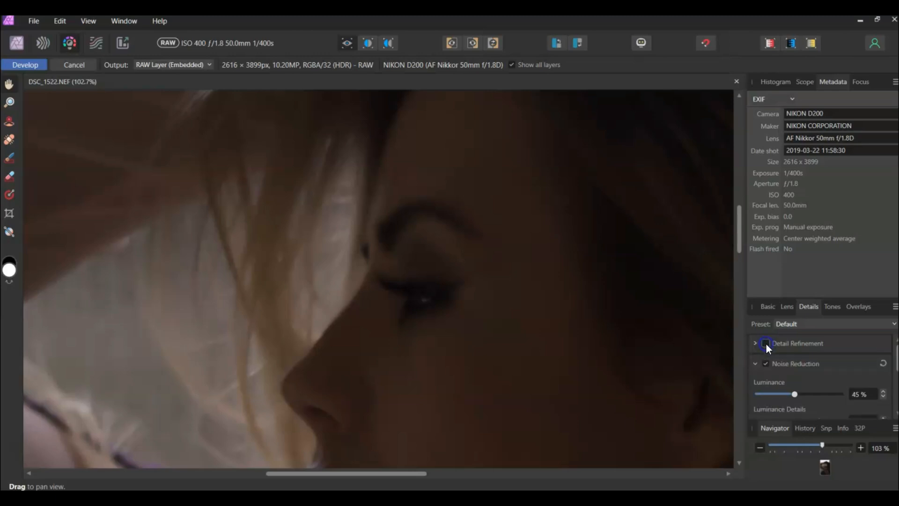
left_click(766, 344)
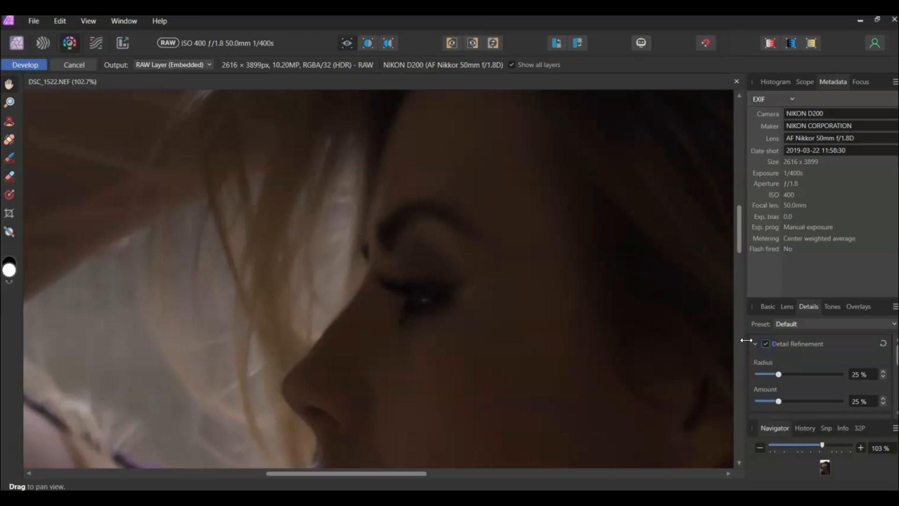
Step: Bring the whole portrait into view and collapse the Detail Refinement and Noise Reduction settings
scroll(518, 263, "down", 5)
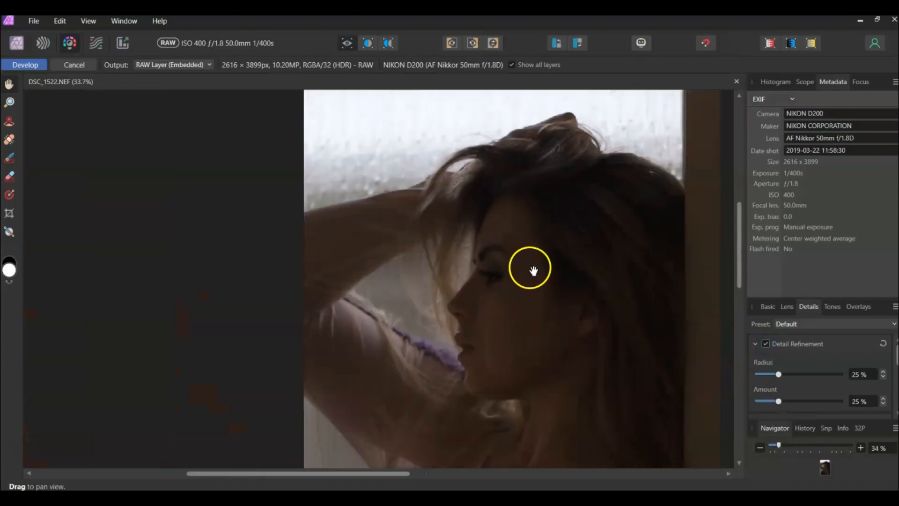
left_click_drag(567, 327, 430, 275)
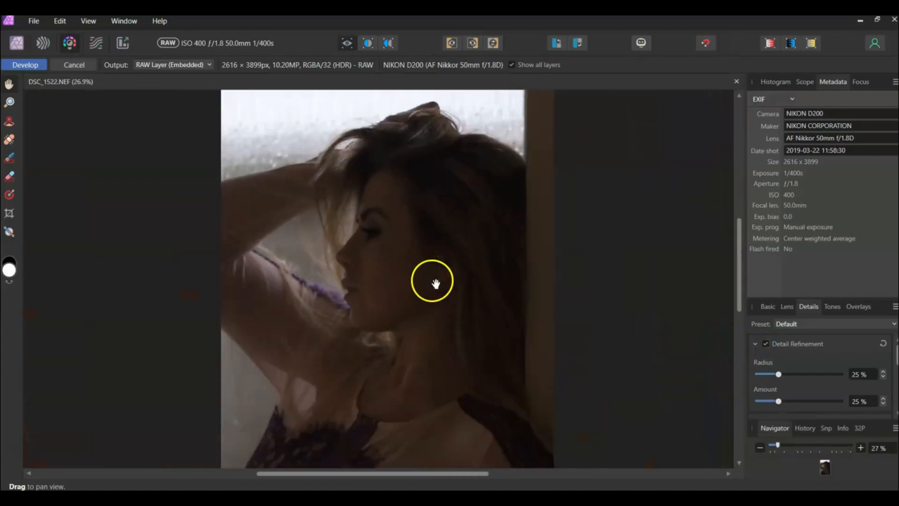
scroll(436, 281, "down", 1)
left_click(756, 345)
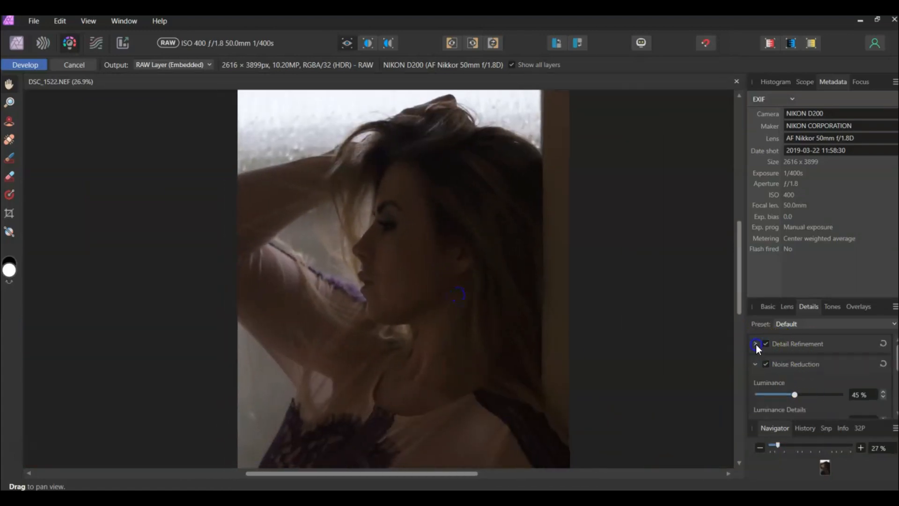
left_click(756, 364)
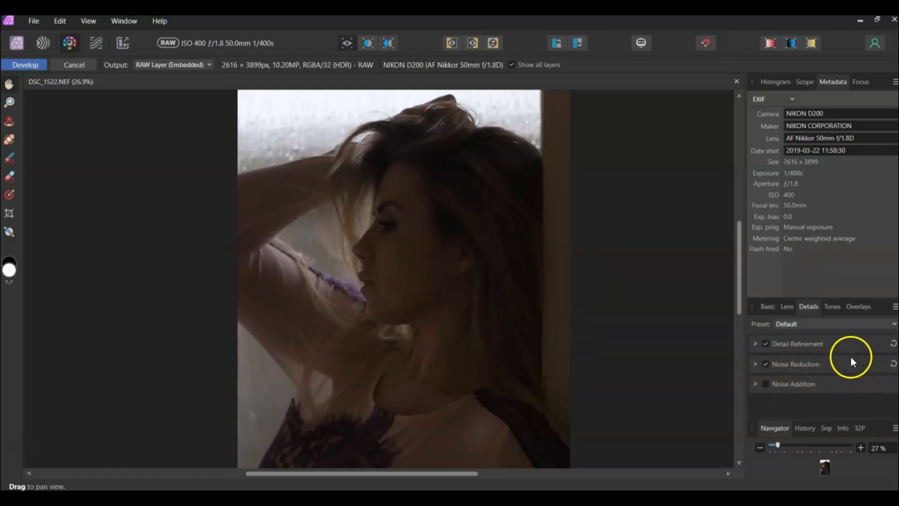
Step: Set the clarity to 25% in the basic adjustments and check the face and hair
left_click(769, 308)
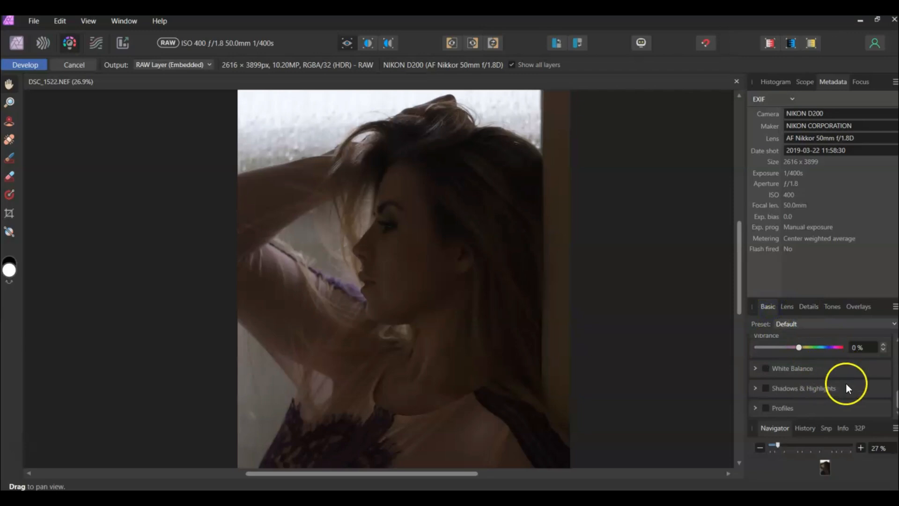
scroll(846, 383, "up", 2)
scroll(825, 372, "up", 1)
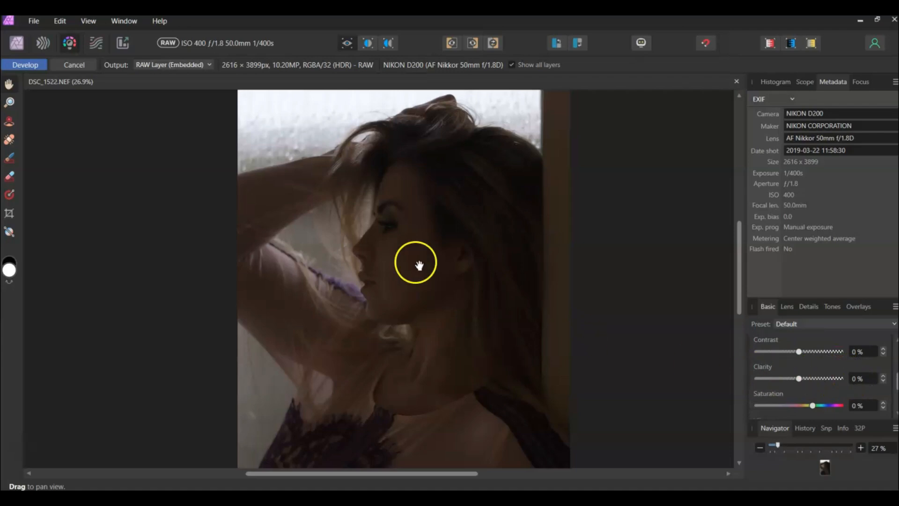
scroll(355, 197, "up", 5)
left_click_drag(487, 277, 480, 311)
left_click(856, 380)
type("25")
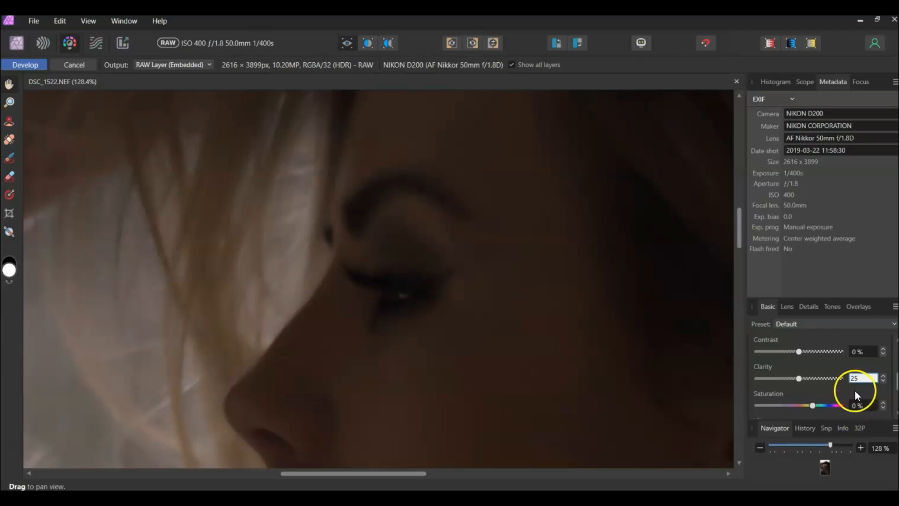
left_click(866, 377)
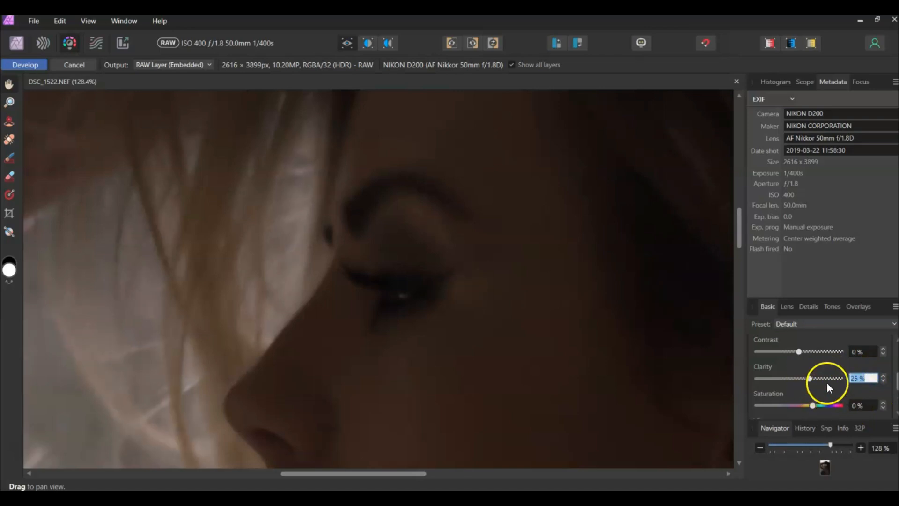
scroll(468, 243, "down", 3)
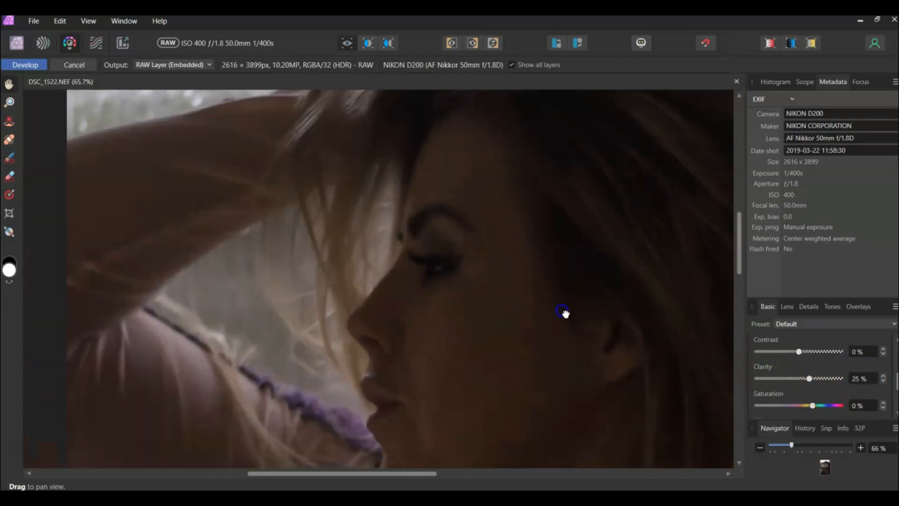
left_click_drag(566, 311, 521, 271)
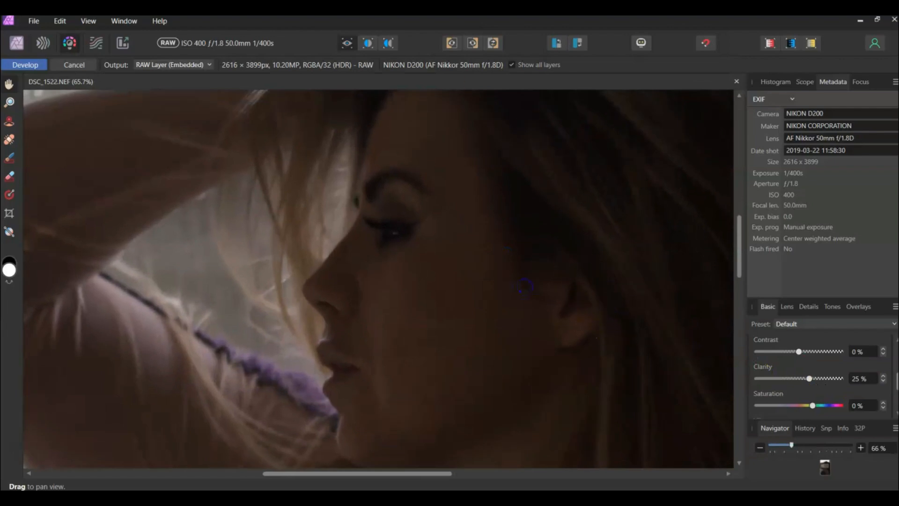
Step: Compare the clarity change before and after in a split view across the face, and return to the single view
left_click(368, 43)
left_click_drag(378, 280, 554, 316)
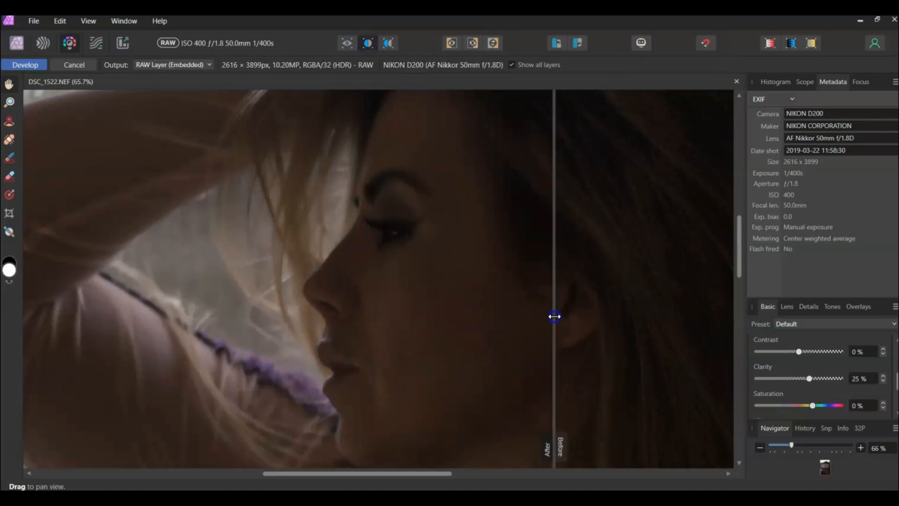
left_click(347, 43)
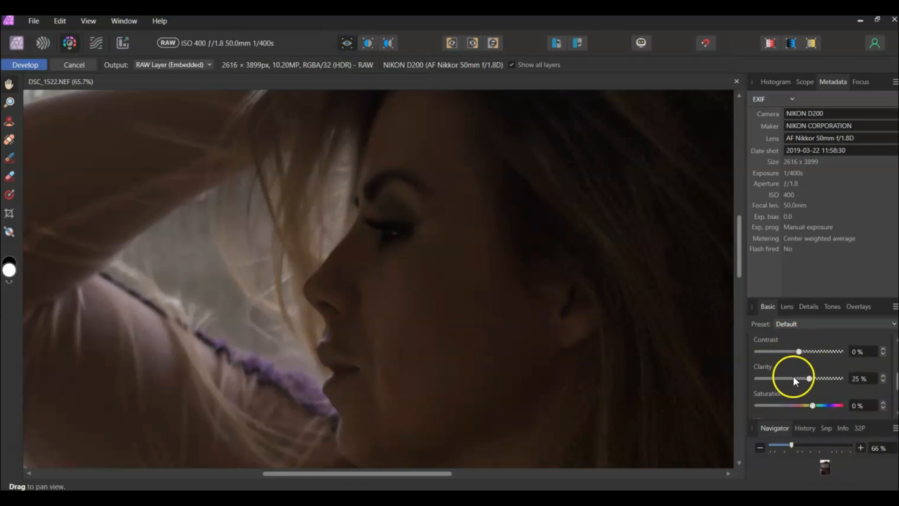
Step: Toggle the Enhance adjustments off and on to compare the clarity effect on the face and on more of the portrait
left_click_drag(897, 381, 895, 367)
left_click(766, 375)
left_click(766, 375)
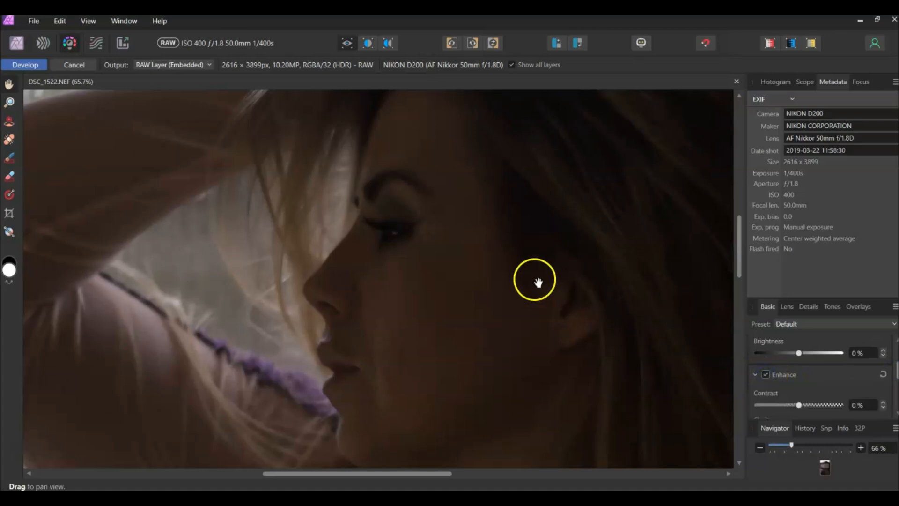
scroll(532, 277, "down", 3)
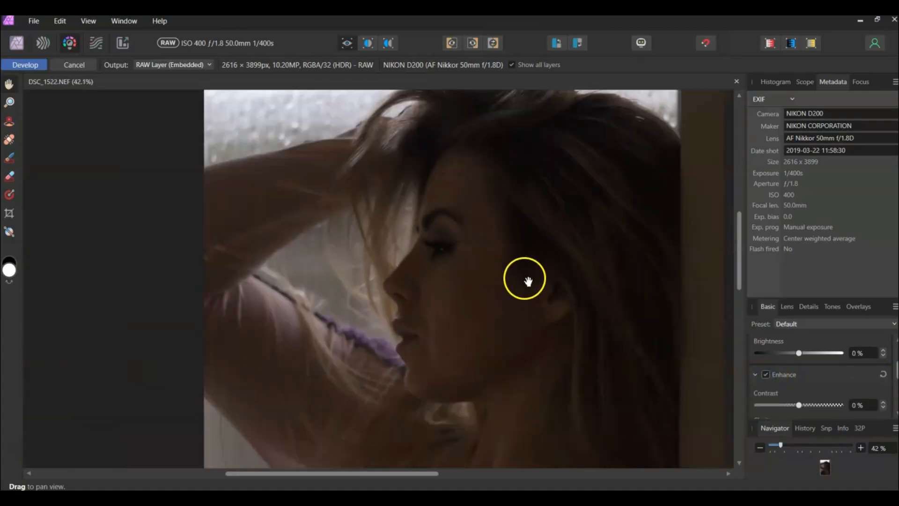
left_click(766, 374)
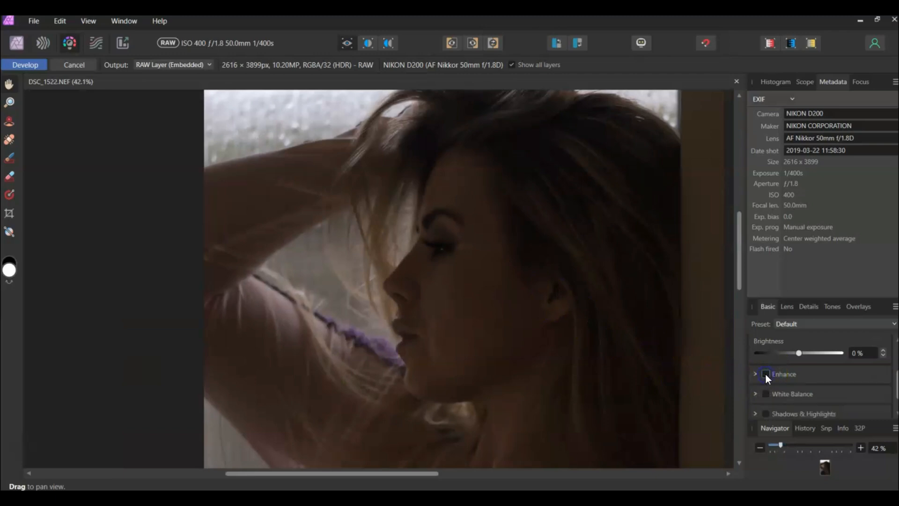
left_click(765, 375)
left_click(766, 374)
Step: Collapse the Exposure settings and re-enable the Enhance adjustments, switching them off and on once to compare
scroll(819, 378, "up", 4)
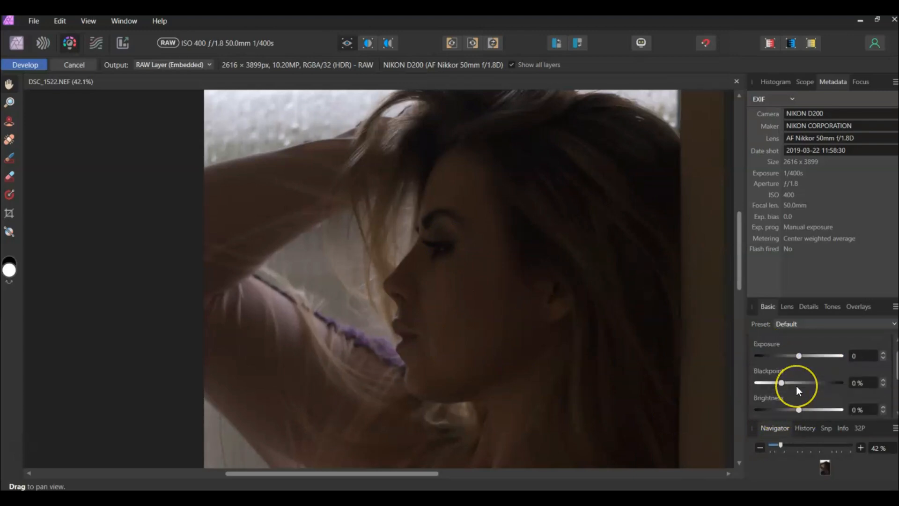
scroll(796, 385, "down", 4)
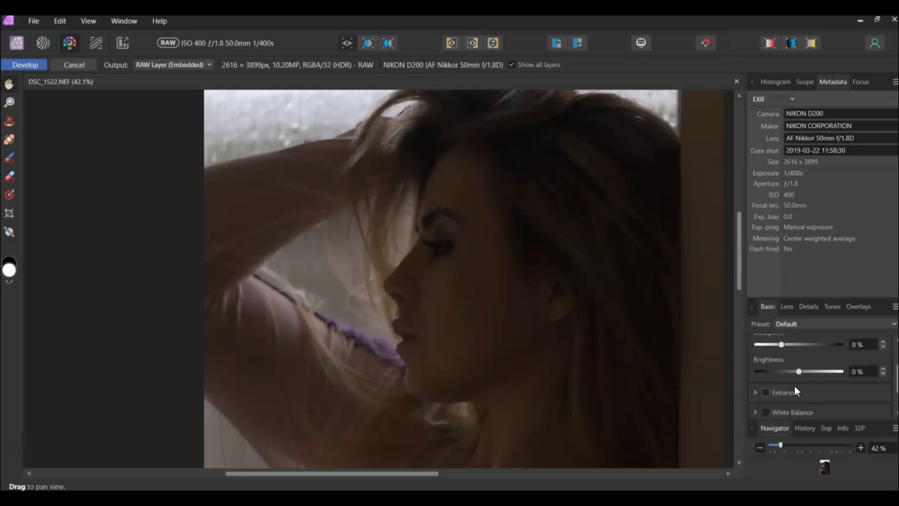
scroll(800, 388, "up", 4)
scroll(813, 393, "down", 5)
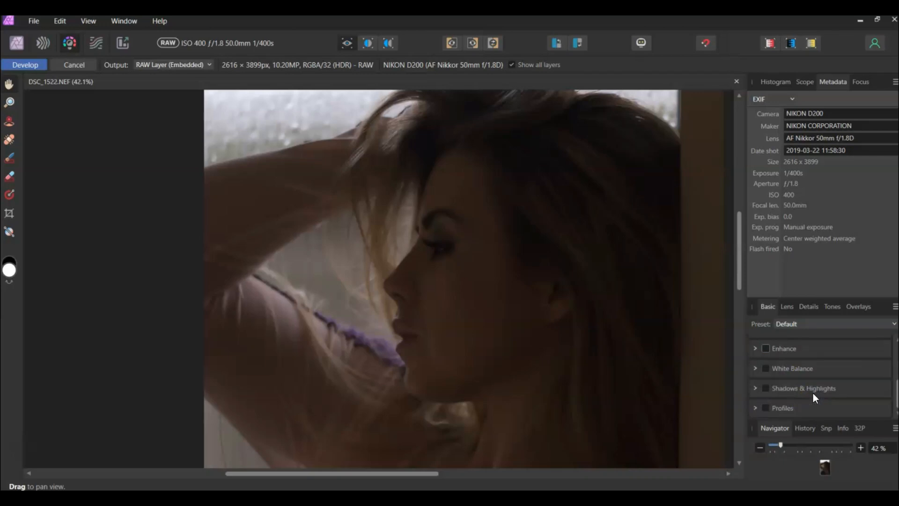
scroll(803, 388, "up", 1)
scroll(800, 381, "up", 3)
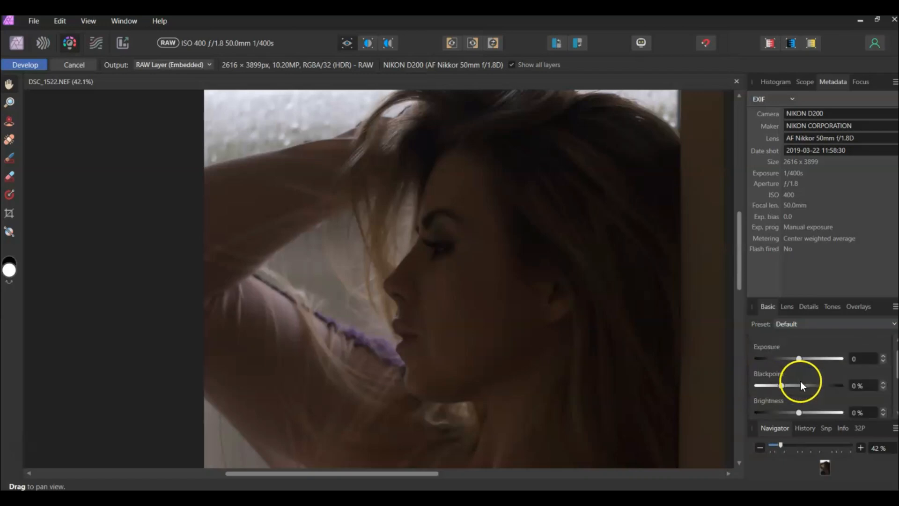
left_click(755, 344)
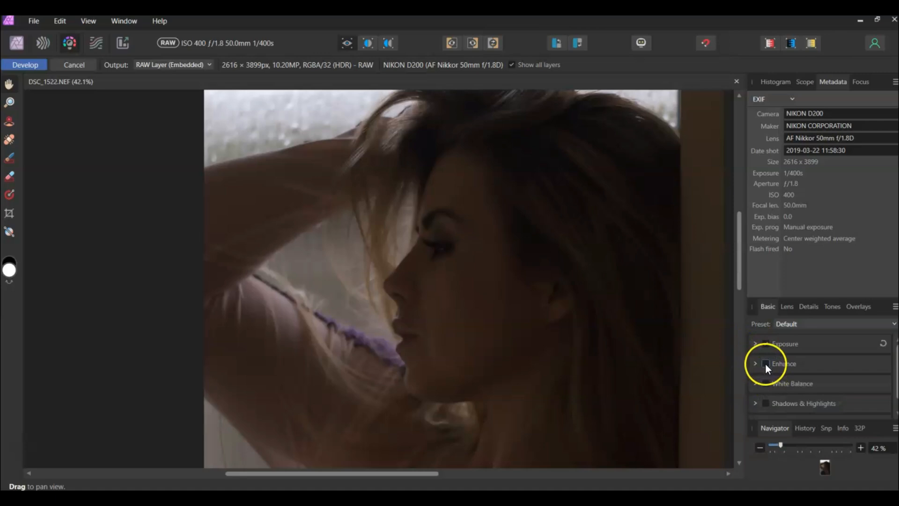
left_click(765, 363)
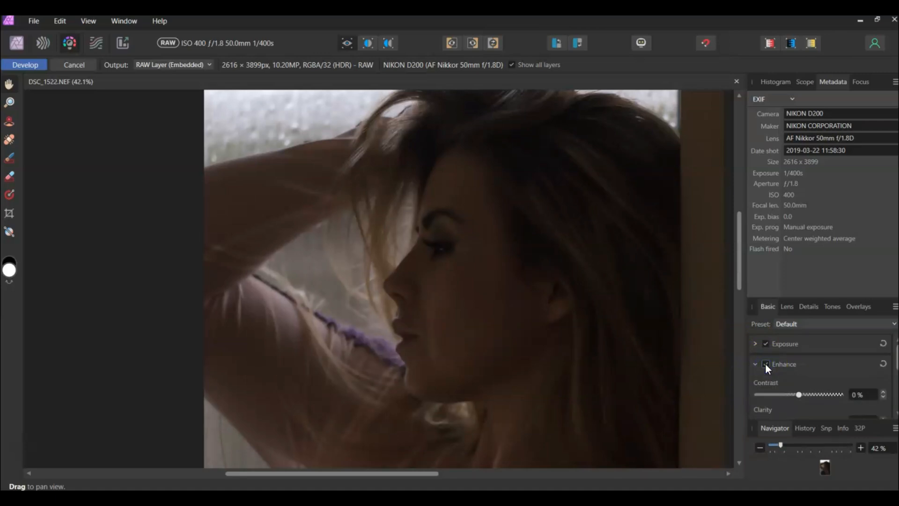
left_click(766, 363)
left_click(765, 363)
Step: Set the vibrance to 25% in the Enhance adjustments
scroll(810, 395, "down", 2)
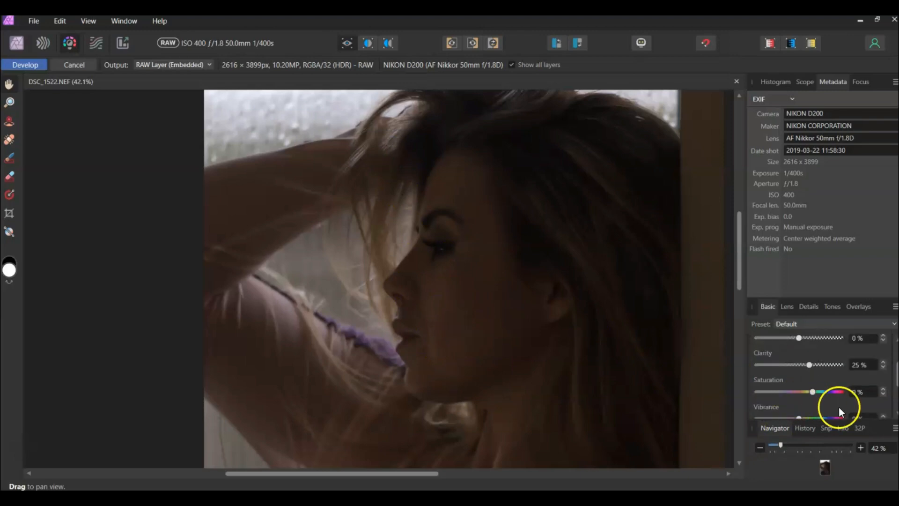
scroll(806, 399, "down", 1)
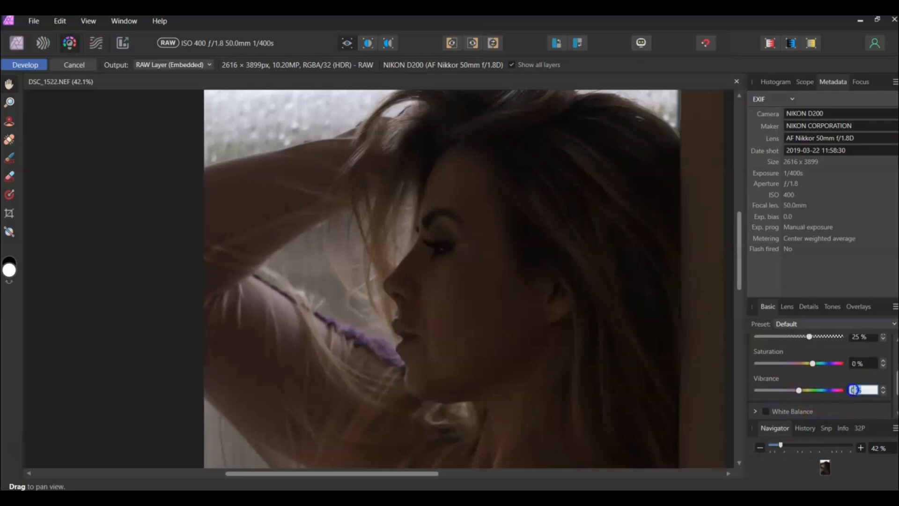
type("25")
key("Return")
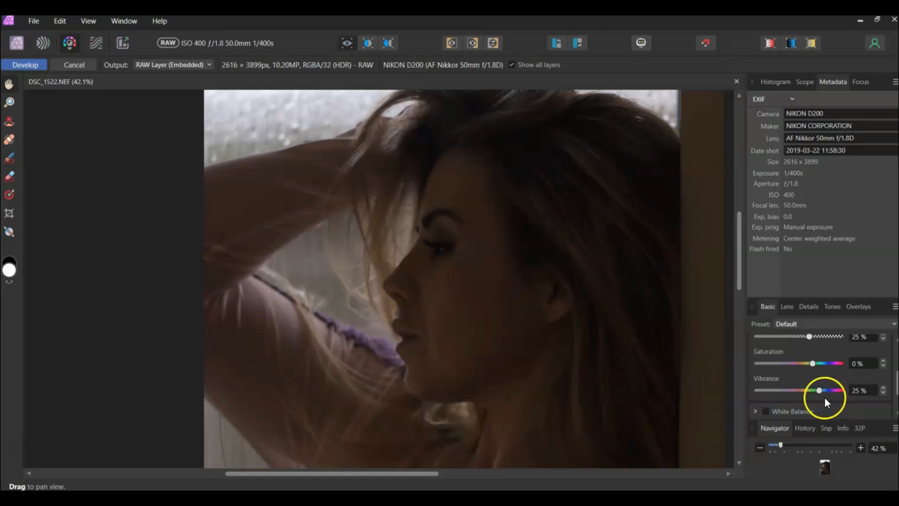
Step: Toggle the Enhance adjustments off and on several times to compare the combined clarity and vibrance effect, leaving them enabled
scroll(813, 352, "up", 3)
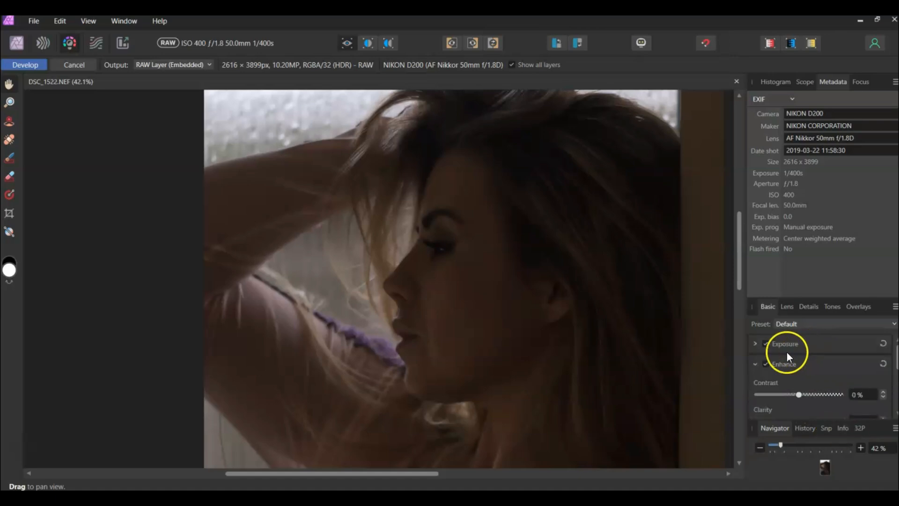
left_click(766, 364)
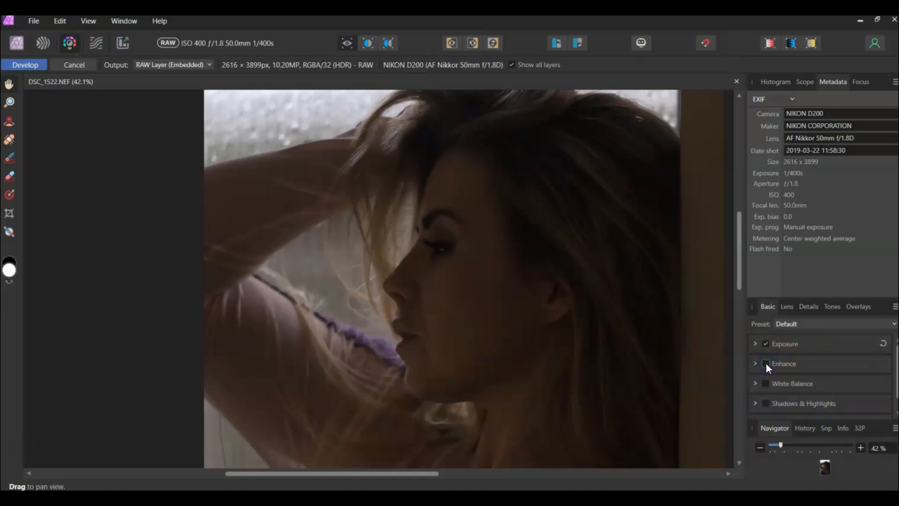
left_click(766, 364)
left_click(766, 364)
left_click(766, 364)
left_click(766, 364)
left_click(766, 364)
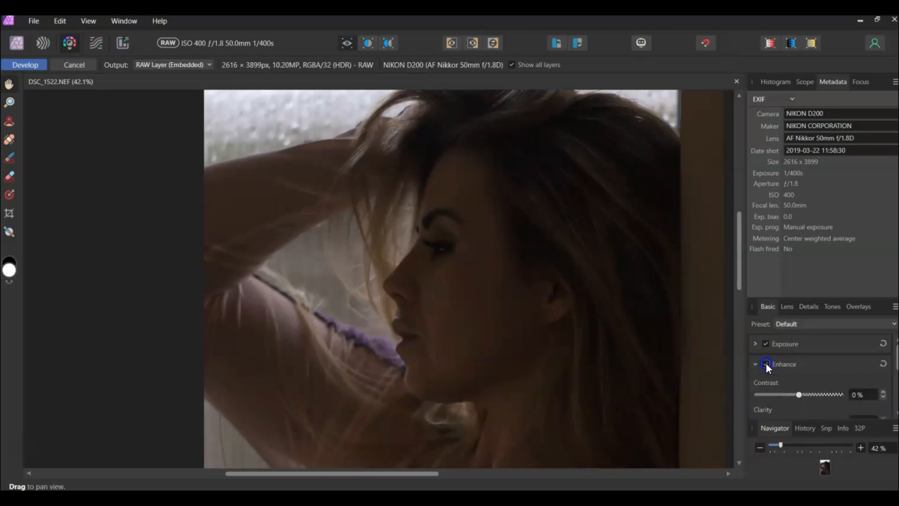
Step: Compare the portrait with and without Enhance around the neck and shoulder and on the wider image, leaving it enabled
left_click_drag(505, 309, 529, 268)
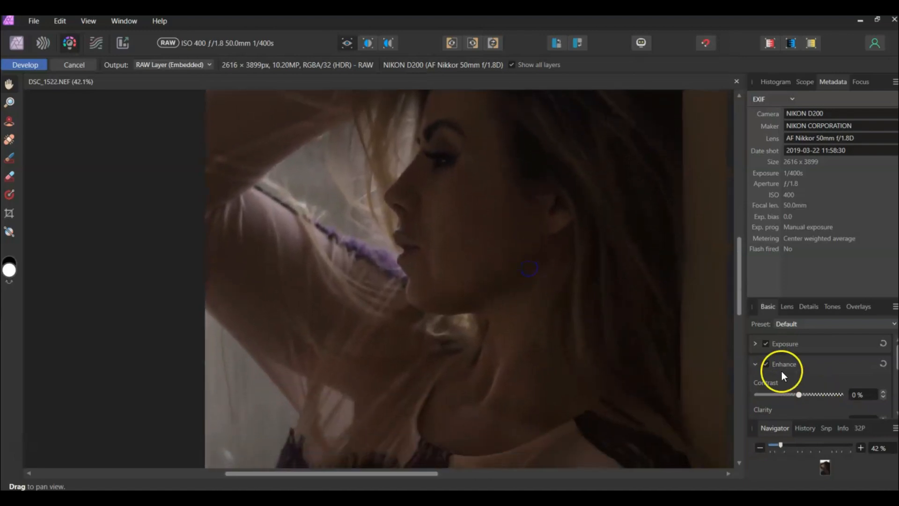
left_click(765, 364)
left_click(765, 363)
left_click_drag(559, 239, 524, 340)
scroll(526, 297, "down", 2)
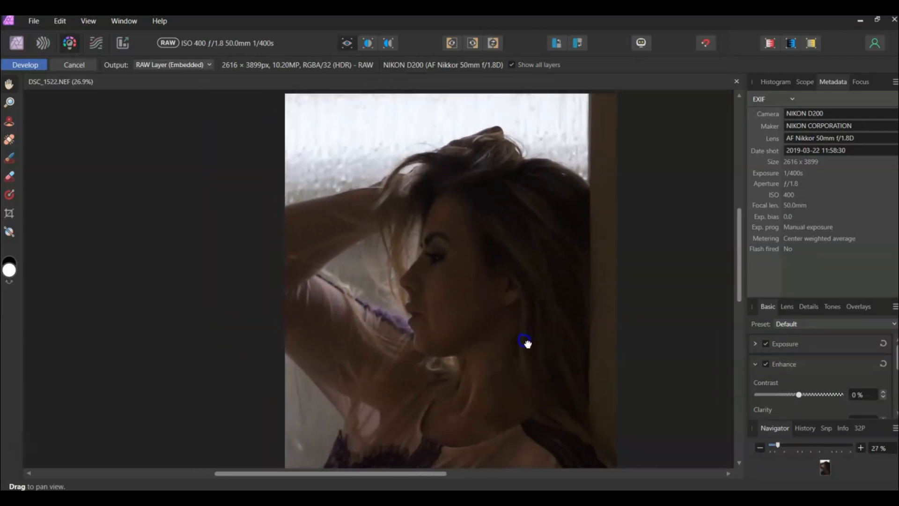
left_click(765, 366)
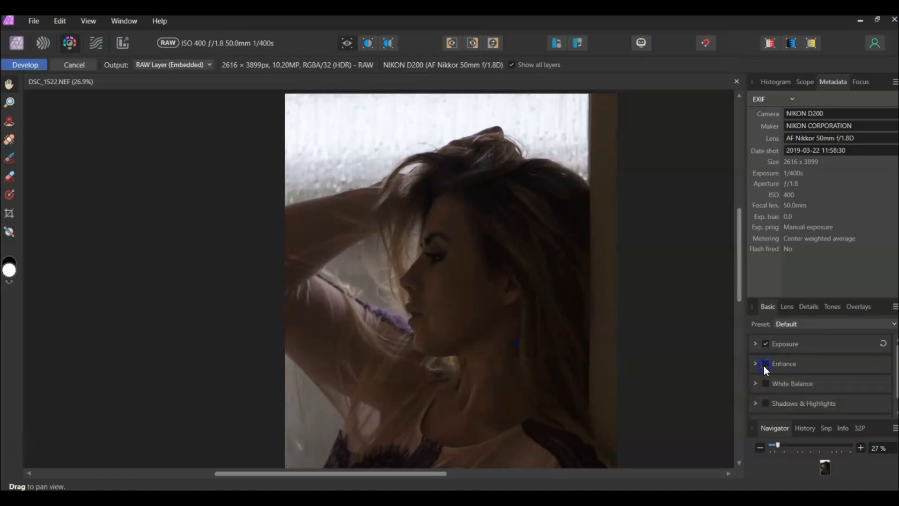
left_click(764, 366)
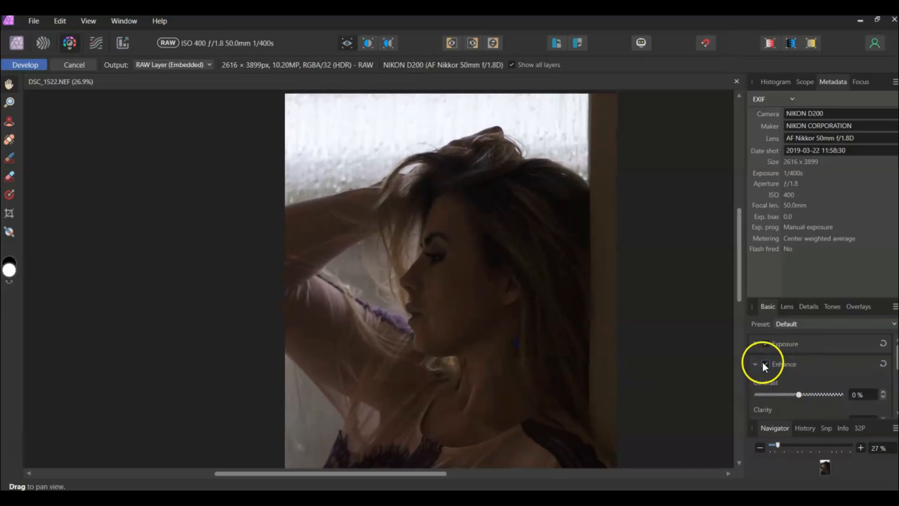
Step: Collapse the Enhance settings and enable White Balance with its temperature and tint controls shown
left_click(754, 363)
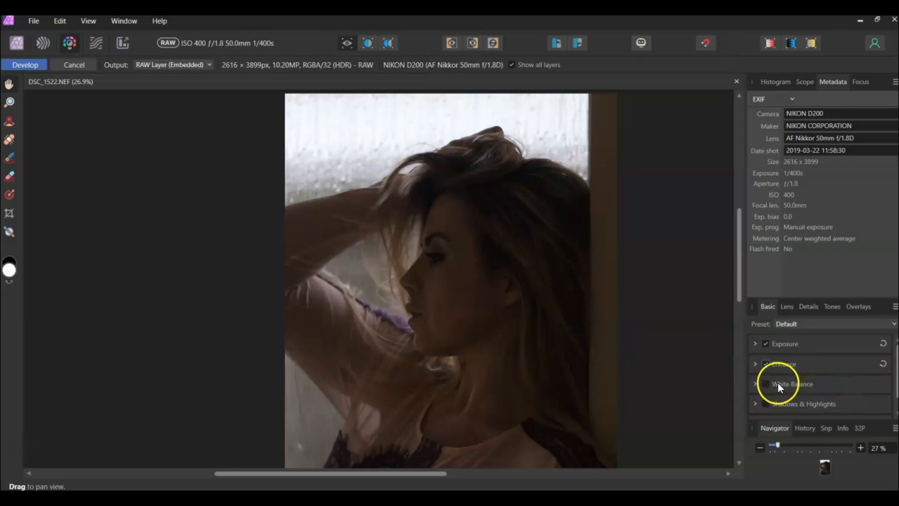
left_click(757, 383)
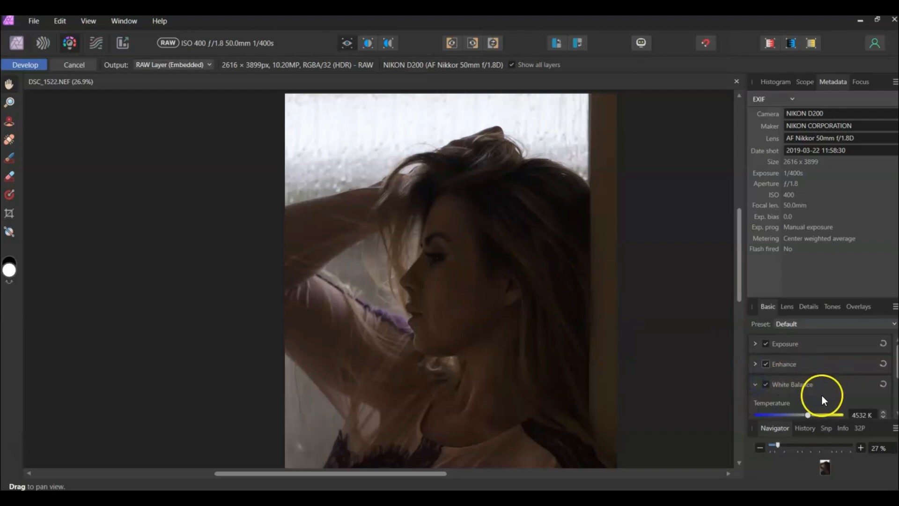
scroll(823, 393, "down", 1)
scroll(829, 377, "down", 1)
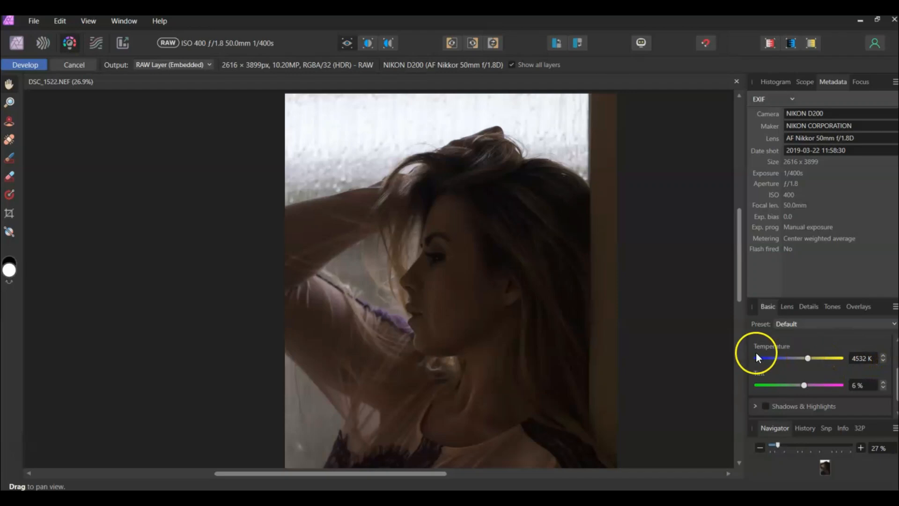
Step: Cool the white balance temperature to 4079 K and check the skin and window light across the portrait
left_click_drag(470, 322, 475, 238)
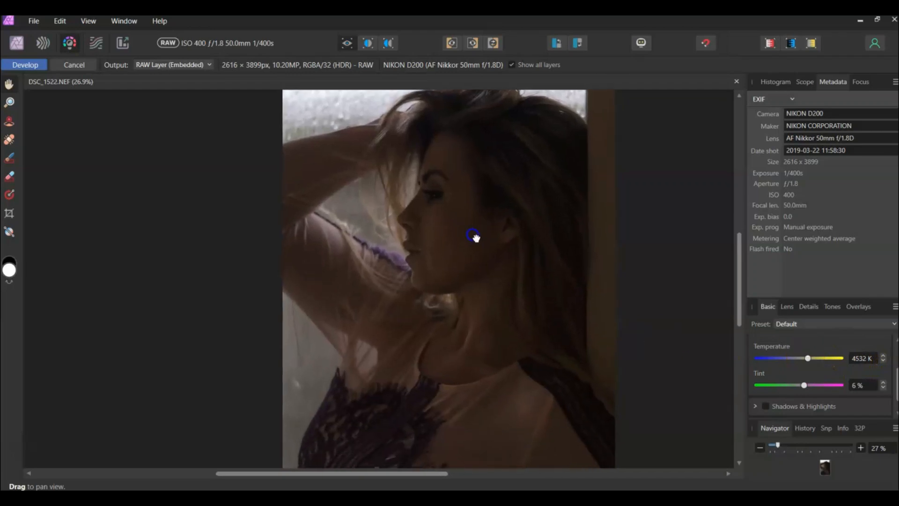
left_click_drag(522, 375, 525, 347)
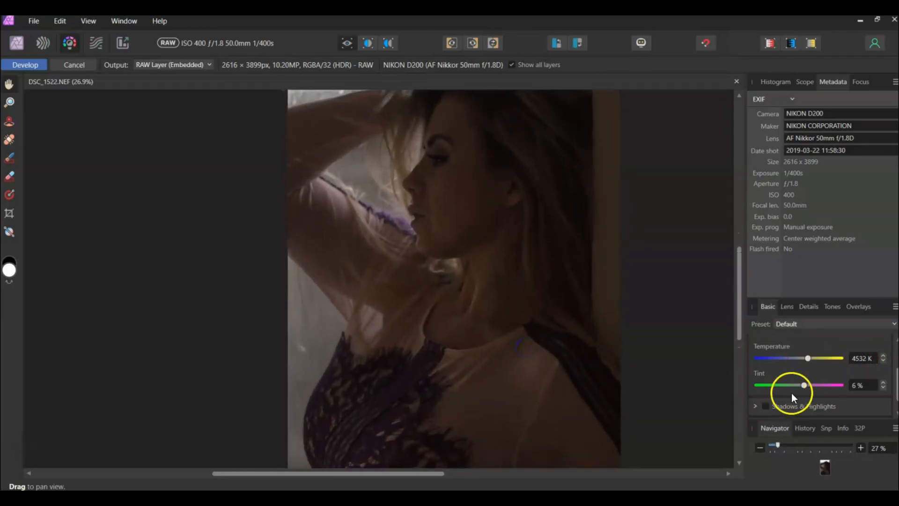
left_click_drag(439, 345, 446, 388)
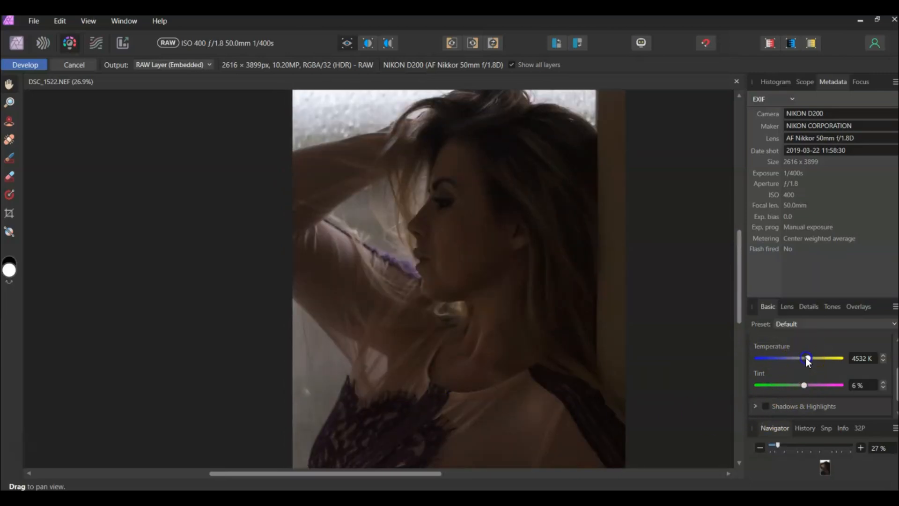
left_click_drag(805, 358, 804, 359)
mouse_move(494, 217)
left_mouse_down()
mouse_move(487, 282)
mouse_move(499, 211)
left_mouse_up()
scroll(526, 305, "down", 1)
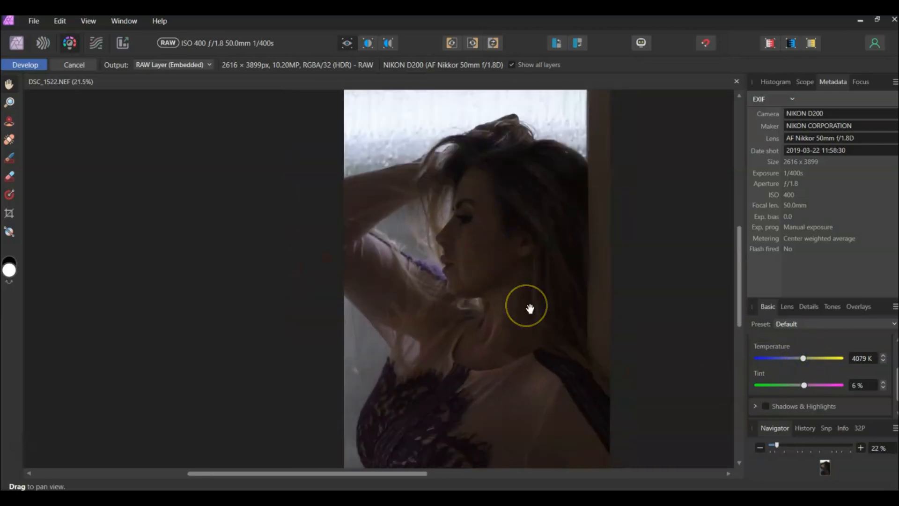
left_click_drag(519, 281, 499, 283)
mouse_move(503, 341)
left_mouse_down()
mouse_move(509, 304)
mouse_move(497, 356)
left_mouse_up()
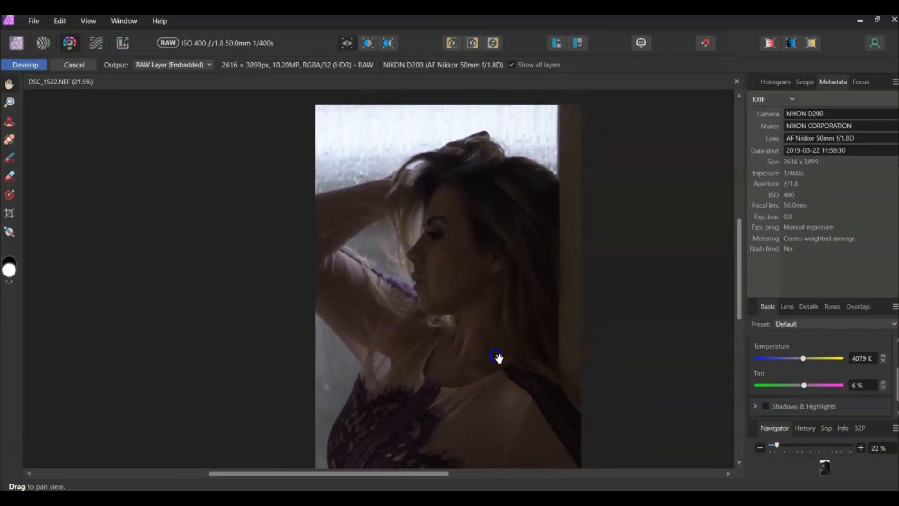
Step: Set the exposure to 2.5 and check the brightened face and hair up close
scroll(796, 356, "up", 2)
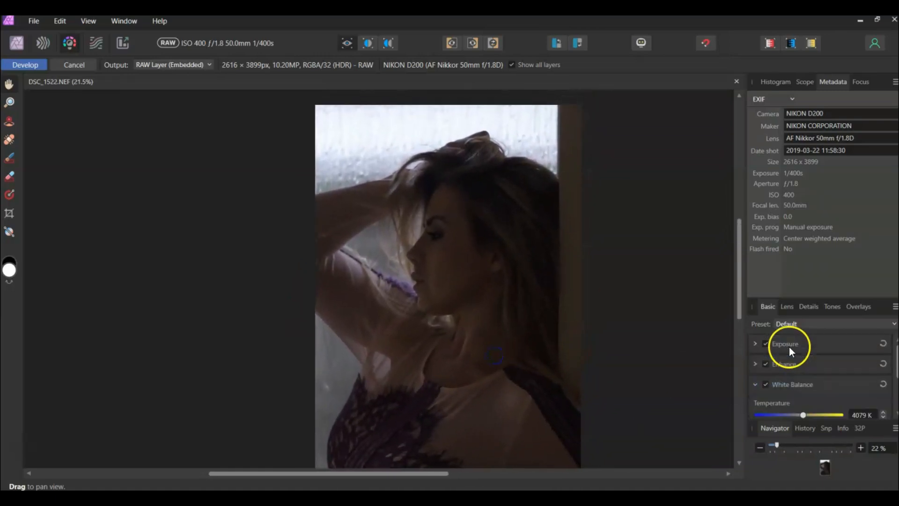
left_click(755, 344)
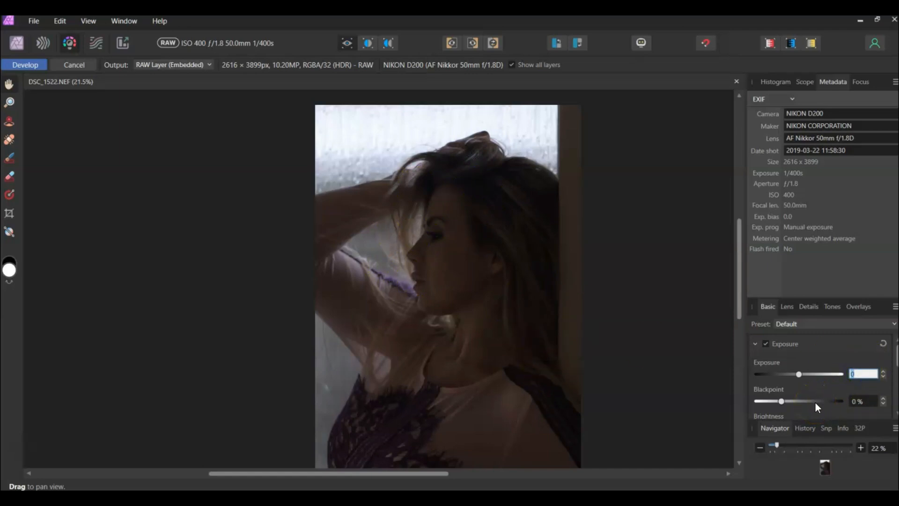
type("2.5")
key("Return")
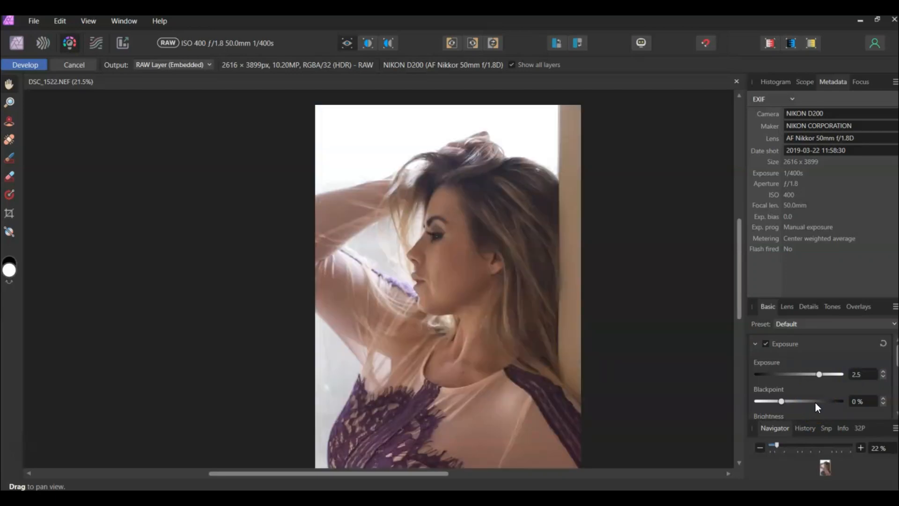
left_click_drag(465, 314, 457, 297)
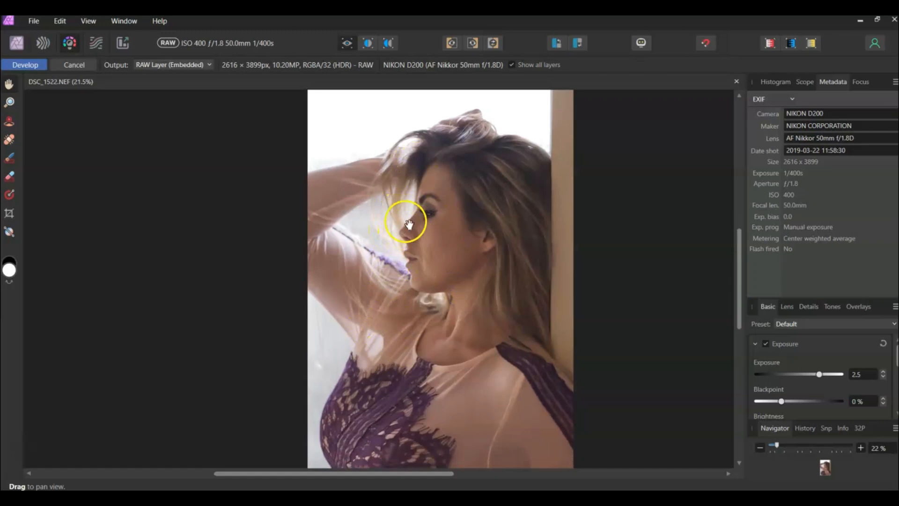
left_click_drag(399, 183, 401, 209)
scroll(415, 221, "down", 1)
scroll(415, 221, "up", 3)
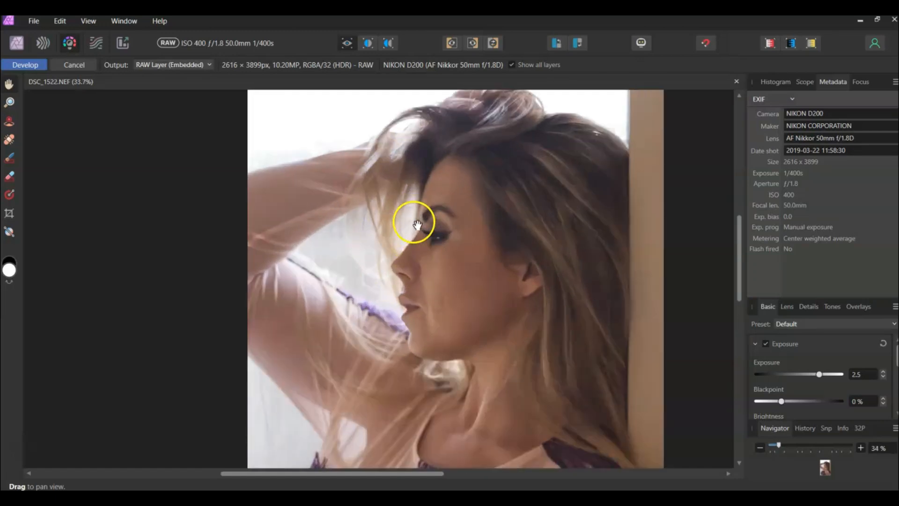
scroll(416, 271, "up", 1)
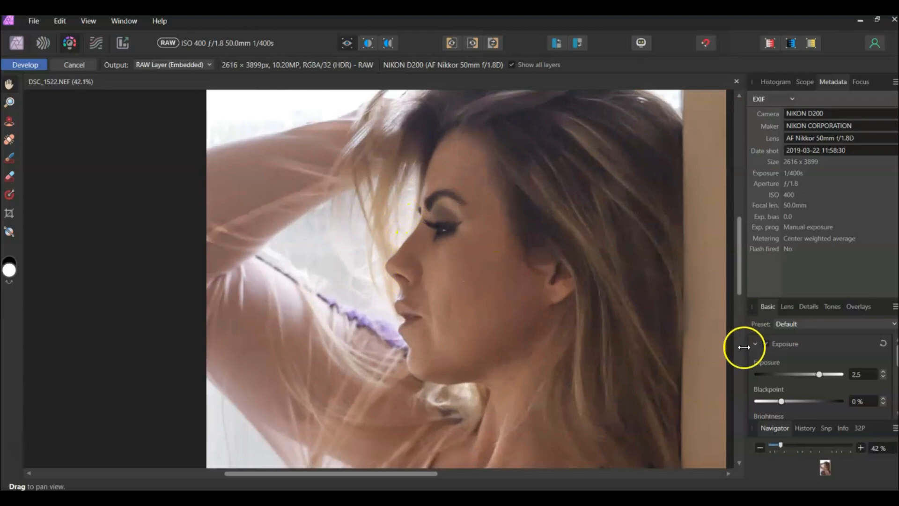
Step: Collapse the Exposure settings, expand Shadows & Highlights and set Highlights to 5 %
left_click(756, 344)
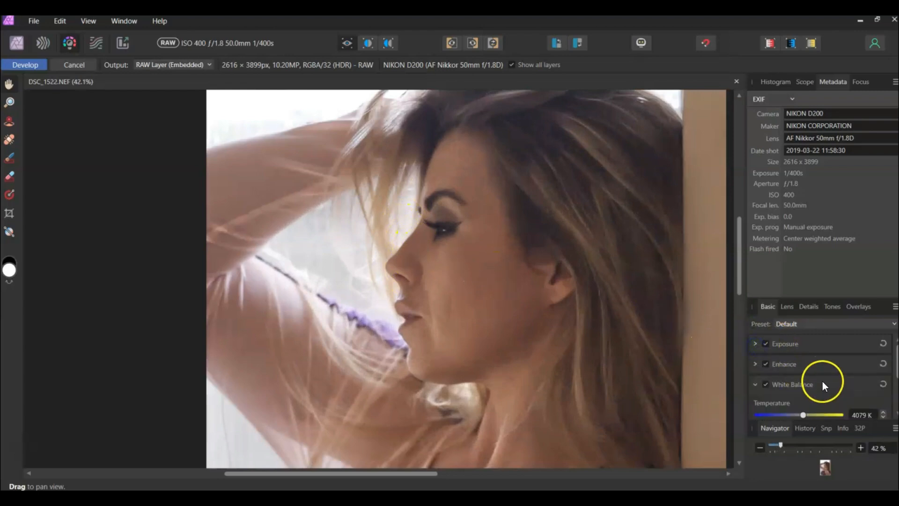
scroll(799, 367, "down", 4)
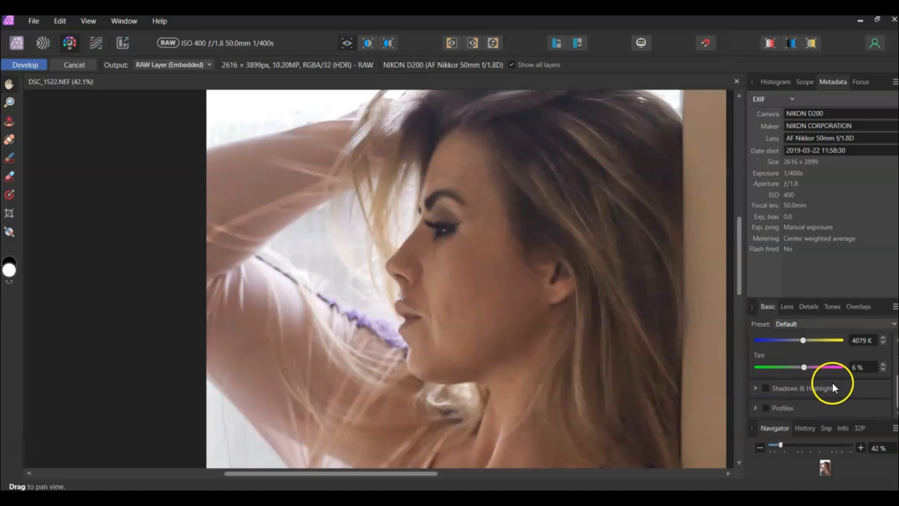
left_click(755, 388)
scroll(821, 379, "down", 2)
scroll(819, 367, "down", 1)
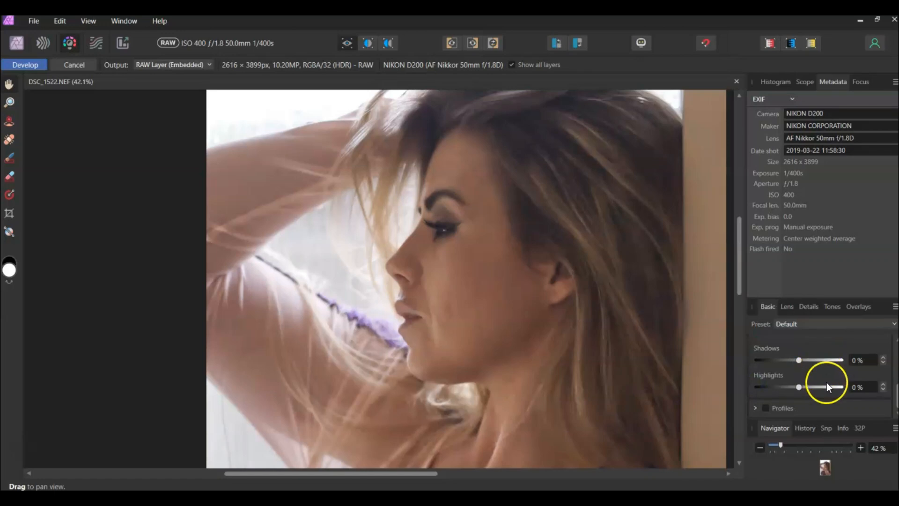
scroll(505, 305, "down", 3)
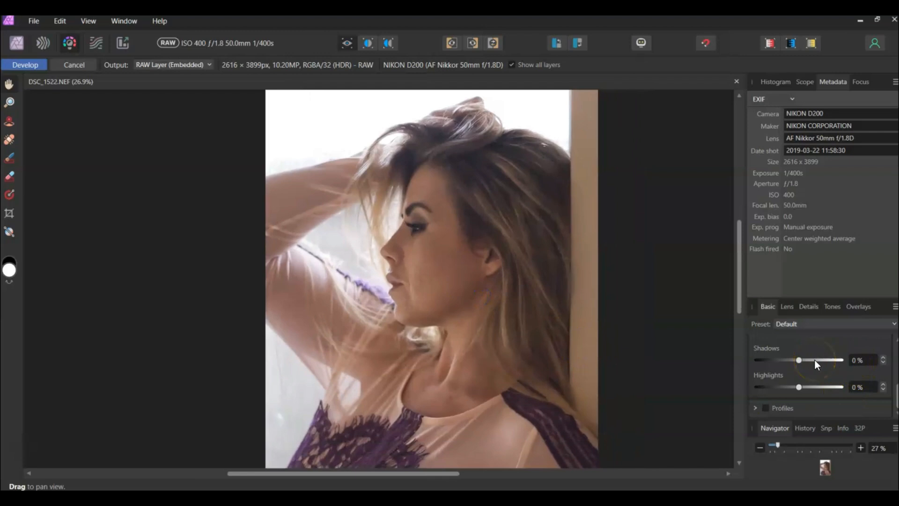
left_click(853, 388)
type("5")
key("Return")
Step: Switch Shadows & Highlights off and set the white balance temperature to 4005 K
scroll(785, 355, "up", 1)
left_click(764, 358)
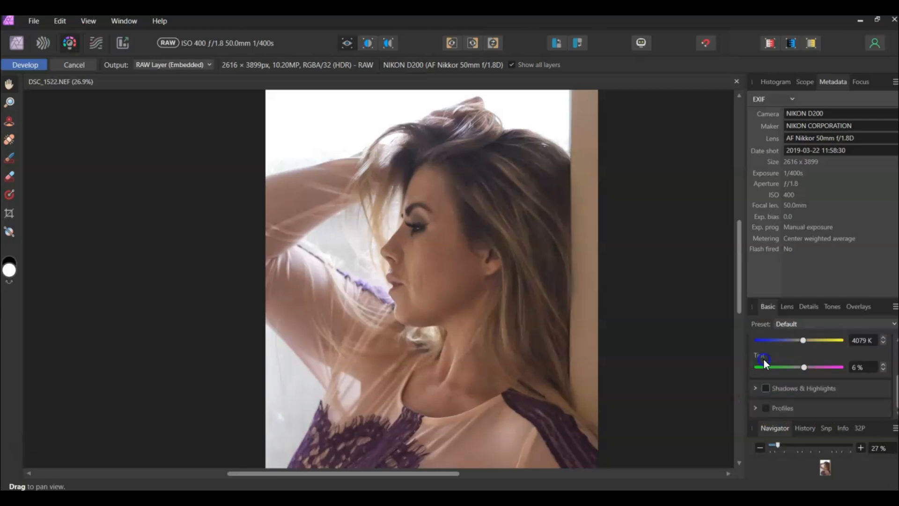
scroll(763, 359, "up", 1)
left_click(764, 359)
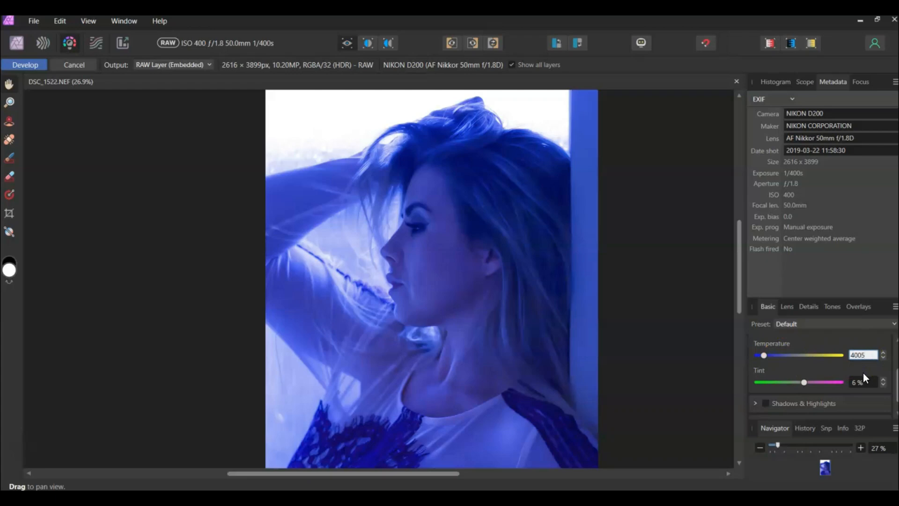
type("4005")
key("Return")
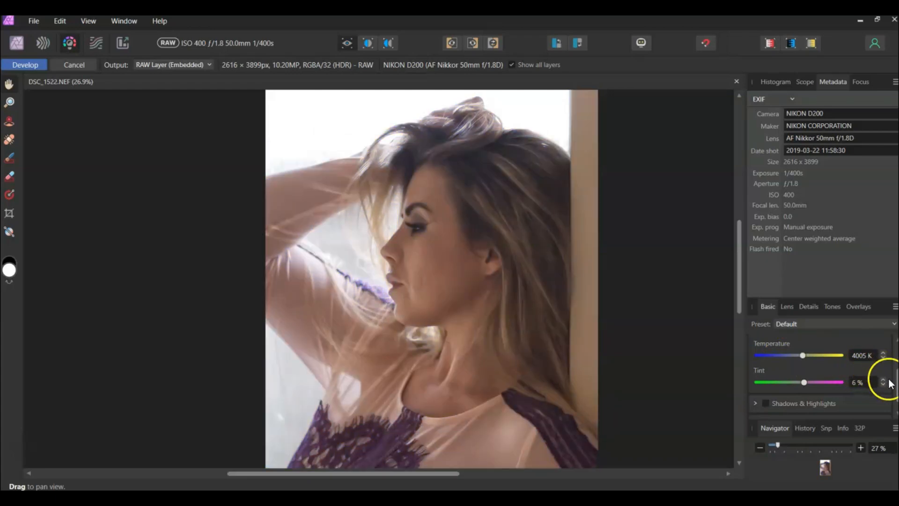
Step: Enable Shadows & Highlights again and lower Shadows to -48 %
left_click_drag(895, 383, 896, 389)
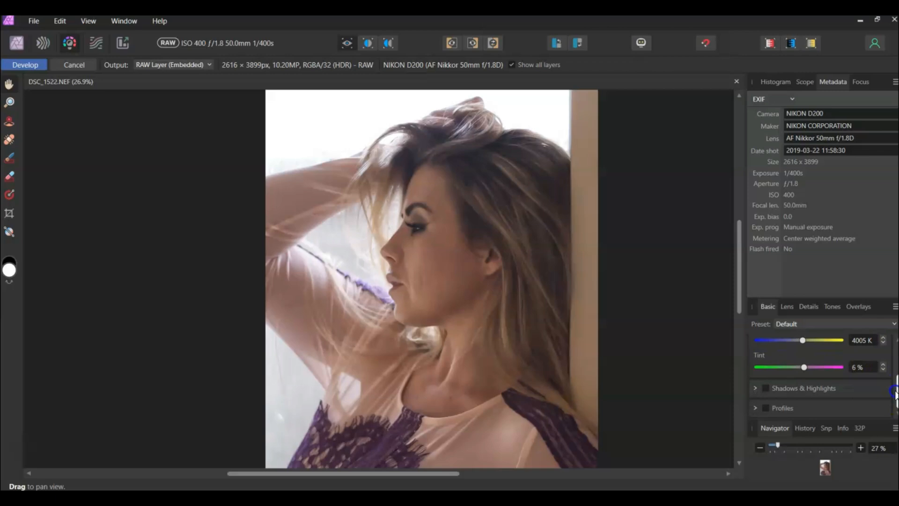
left_click(766, 389)
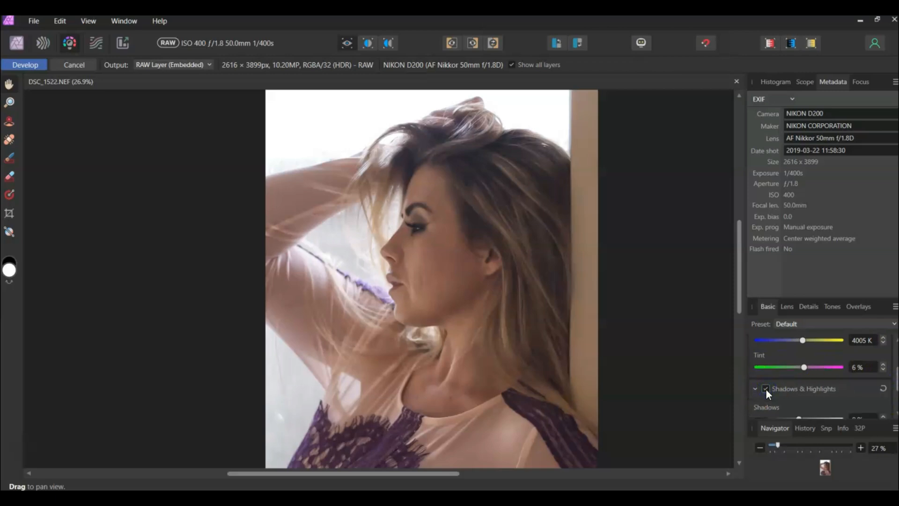
left_click(766, 388)
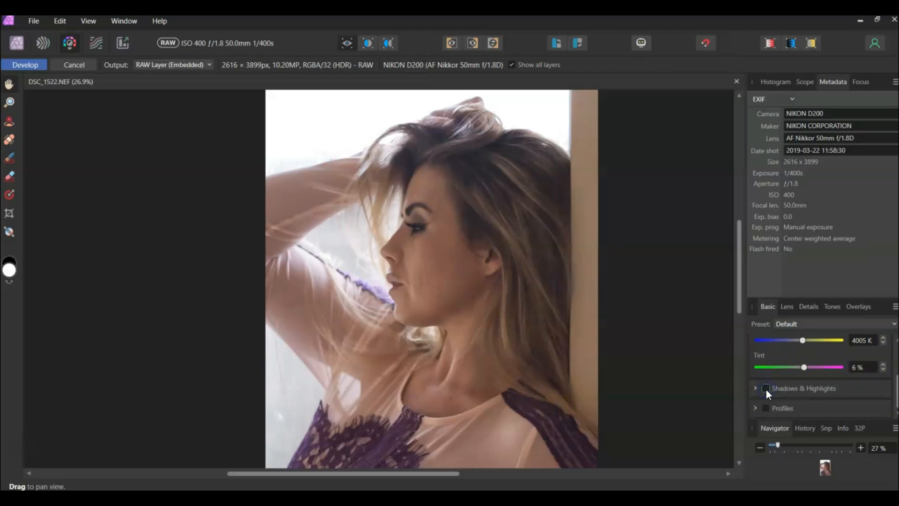
left_click(811, 396)
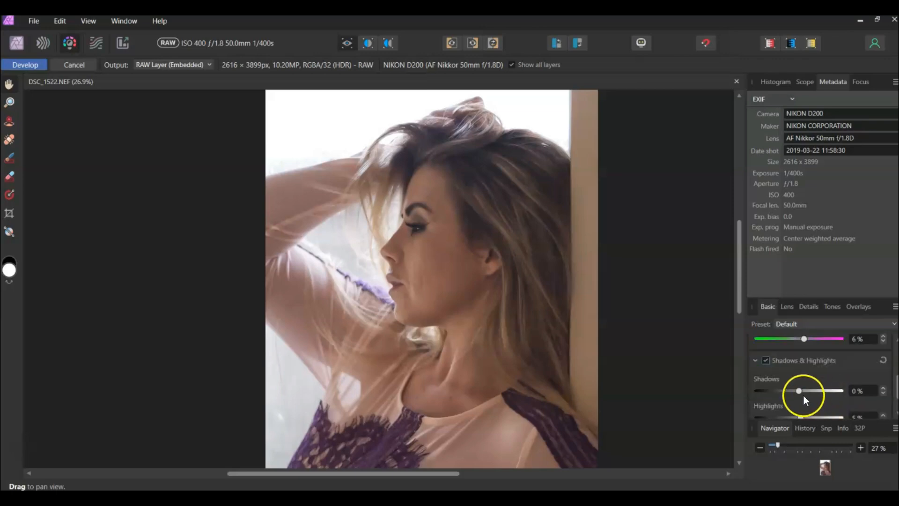
left_click_drag(798, 392, 779, 398)
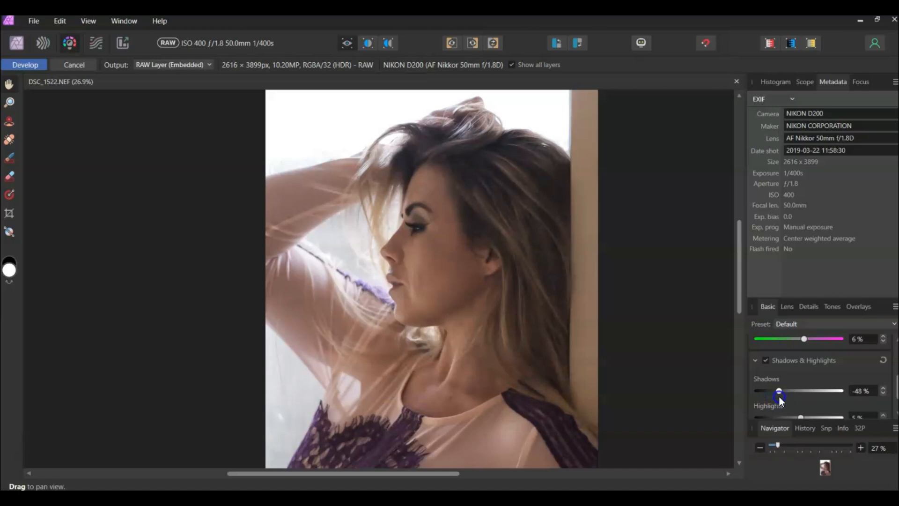
Step: Compare the portrait before and after the edits in a split view, including the face up close, and return to the single view
scroll(639, 301, "down", 3)
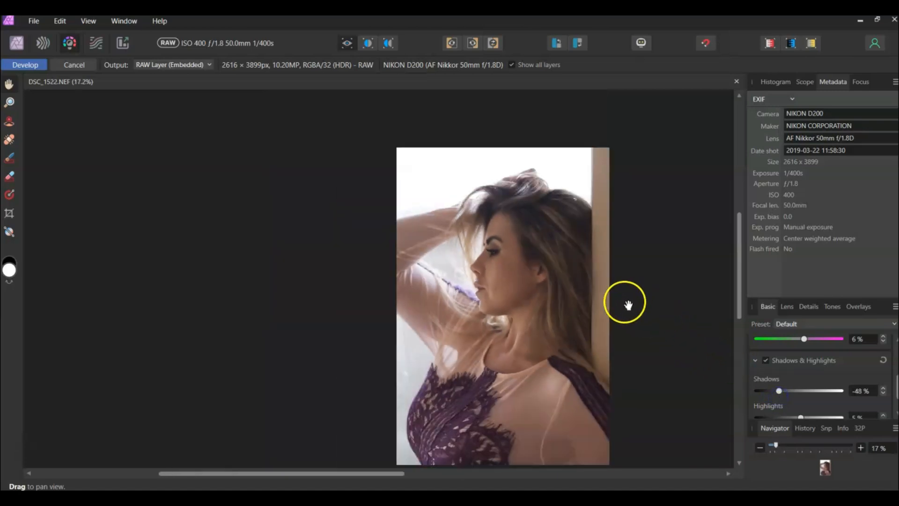
left_click_drag(567, 307, 477, 261)
left_click_drag(499, 303, 509, 315)
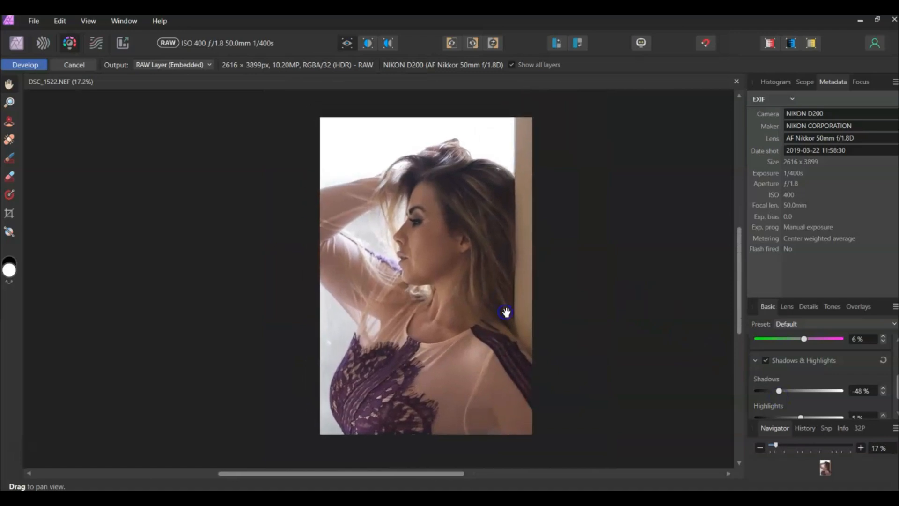
scroll(467, 277, "up", 3)
left_click_drag(467, 263, 484, 297)
scroll(519, 316, "down", 3)
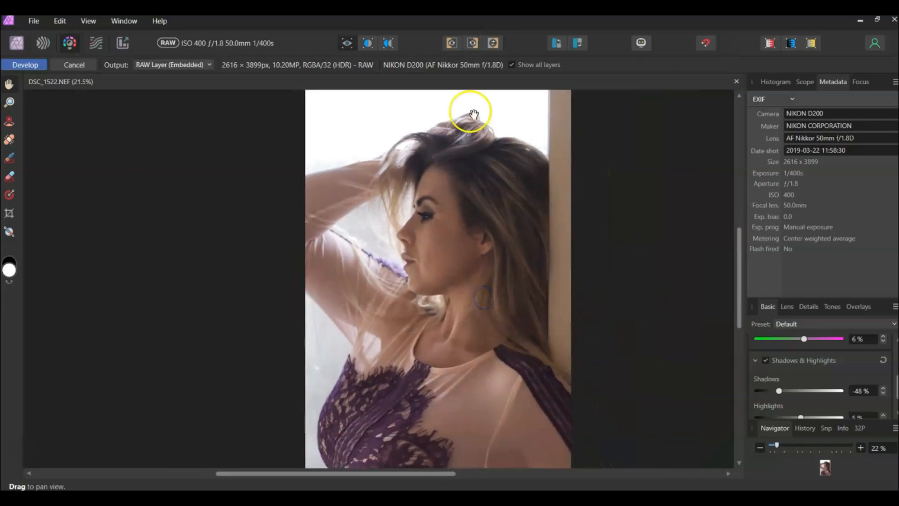
left_click(367, 43)
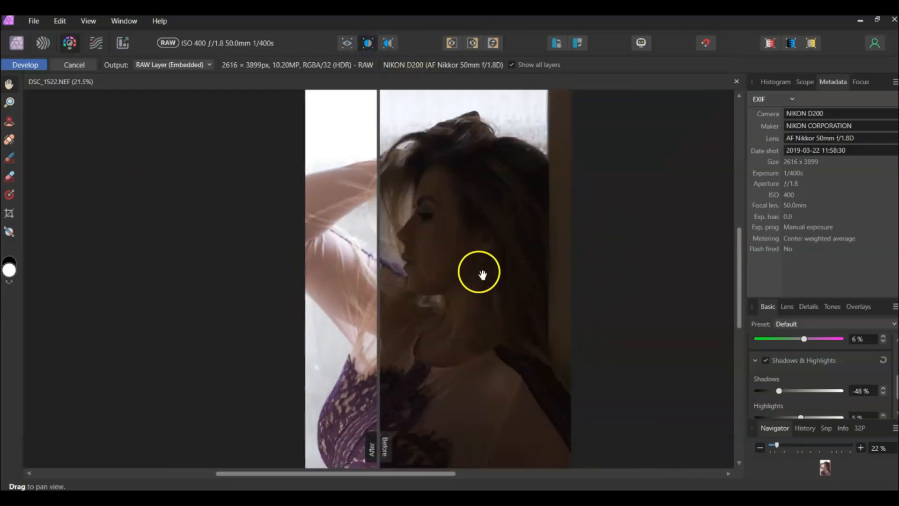
left_click_drag(377, 289, 471, 328)
scroll(446, 195, "up", 5)
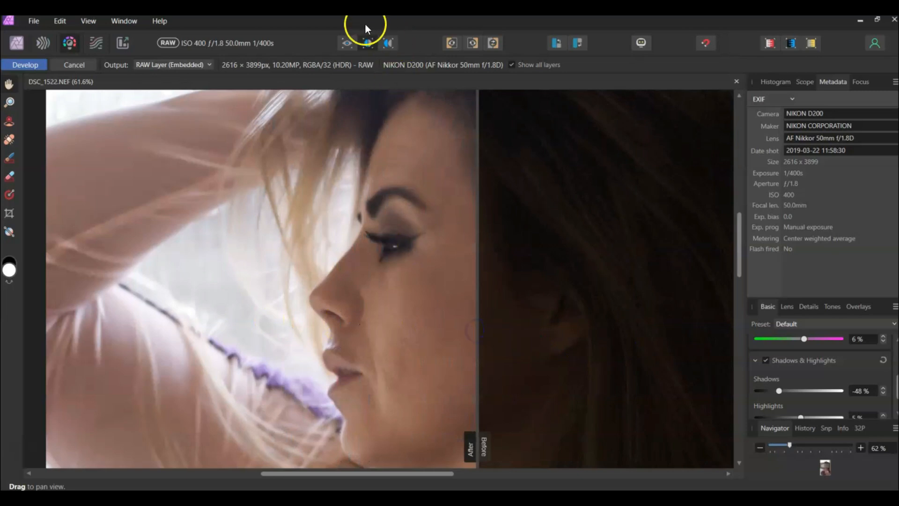
left_click(348, 43)
scroll(389, 258, "down", 3)
scroll(393, 261, "down", 1)
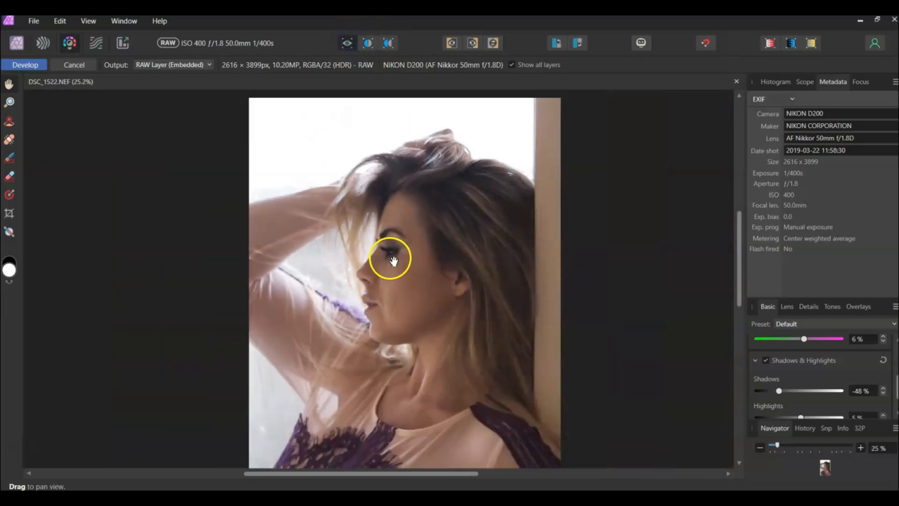
Step: Develop the raw photo and check the developed face and hair up close
left_click(28, 67)
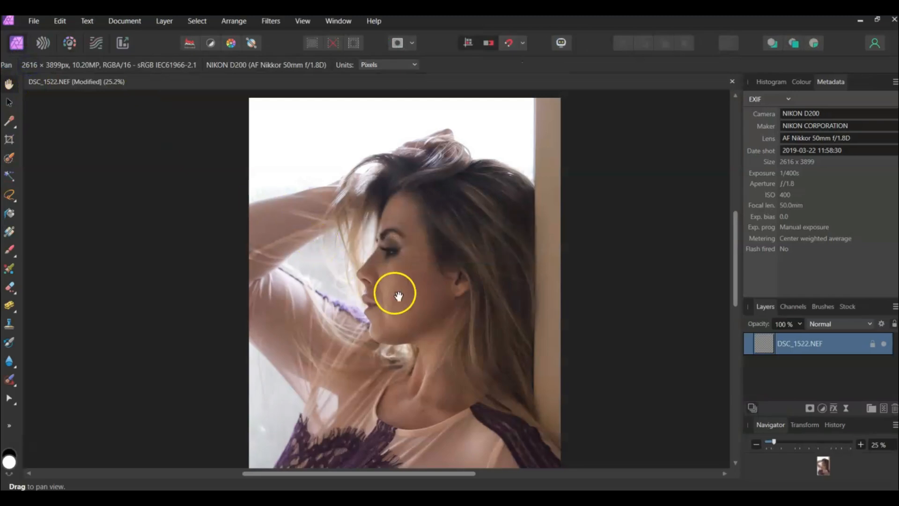
left_click_drag(451, 361, 457, 310)
scroll(421, 242, "up", 4)
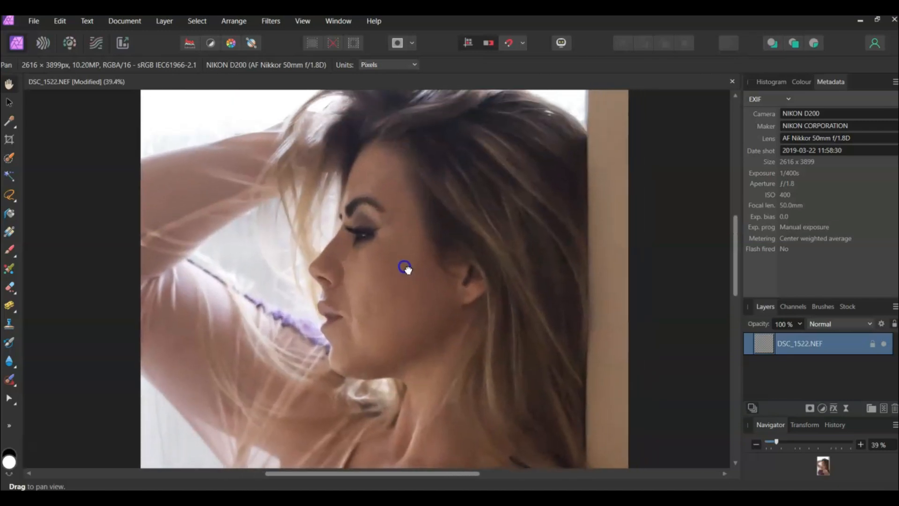
left_click_drag(408, 263, 409, 293)
scroll(395, 286, "up", 2)
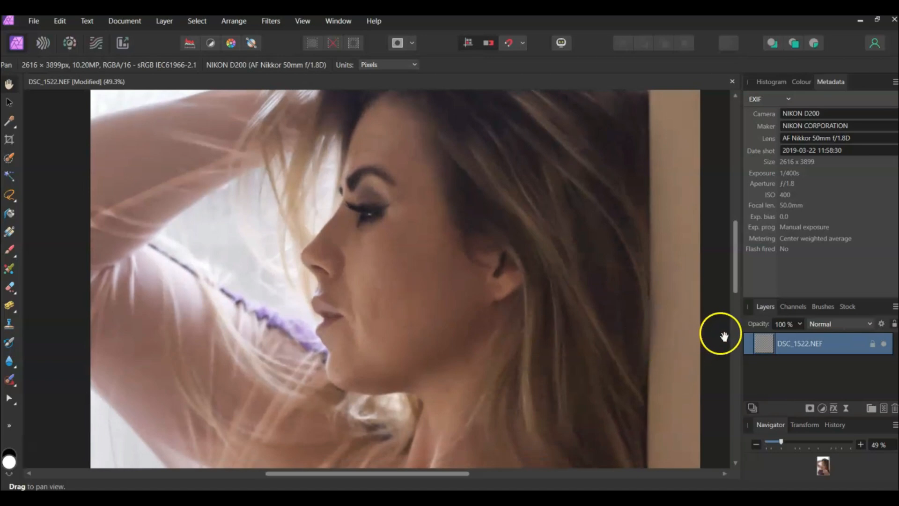
Step: Add a live High Pass filter to the developed portrait with a radius of 2.8 px
left_click(845, 407)
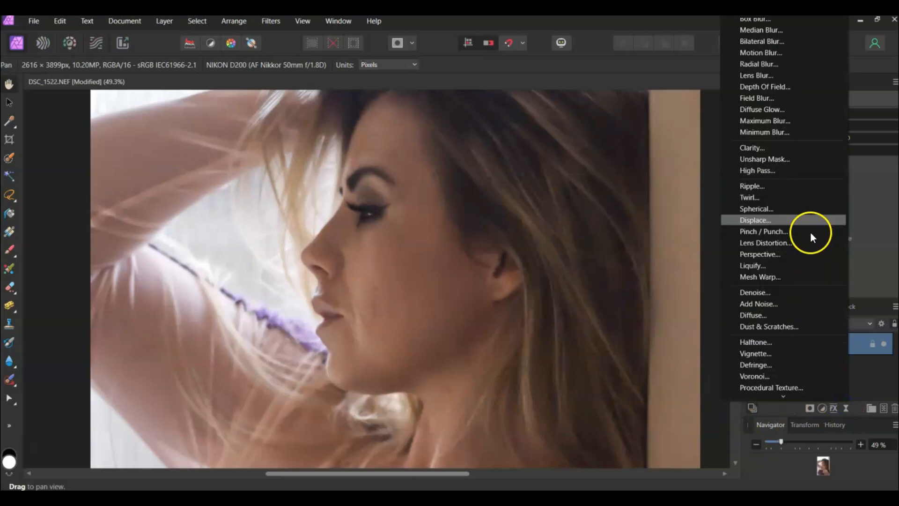
left_click(792, 171)
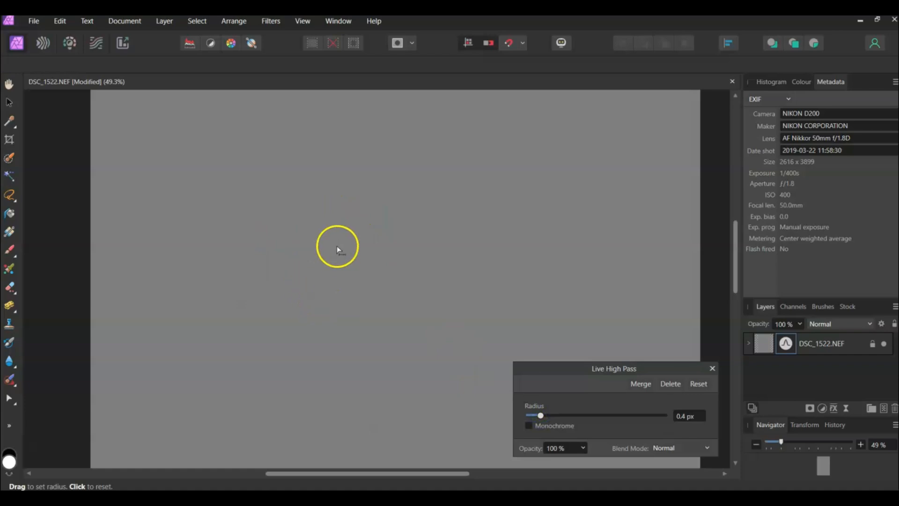
left_click_drag(542, 415, 565, 419)
left_click_drag(563, 419, 553, 421)
left_click_drag(552, 421, 567, 425)
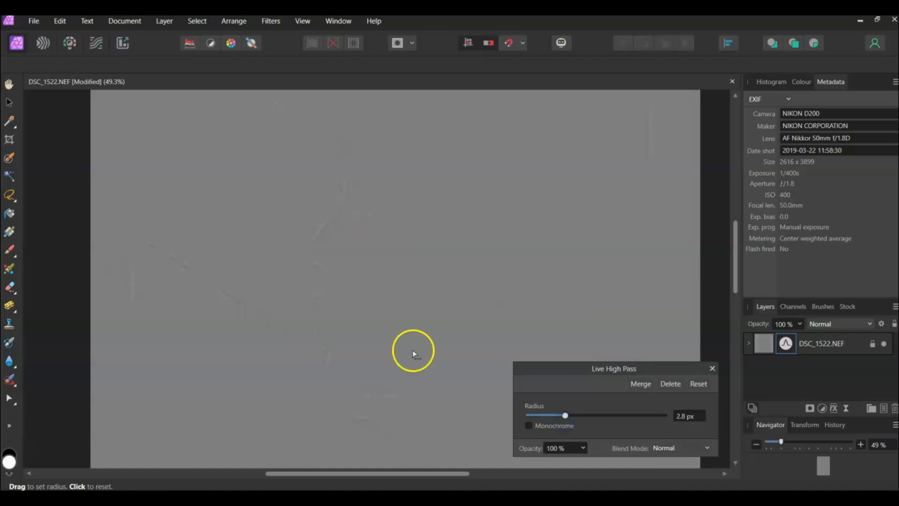
Step: Set the live High Pass filter's blend mode to Soft Light and close its settings
left_click(707, 449)
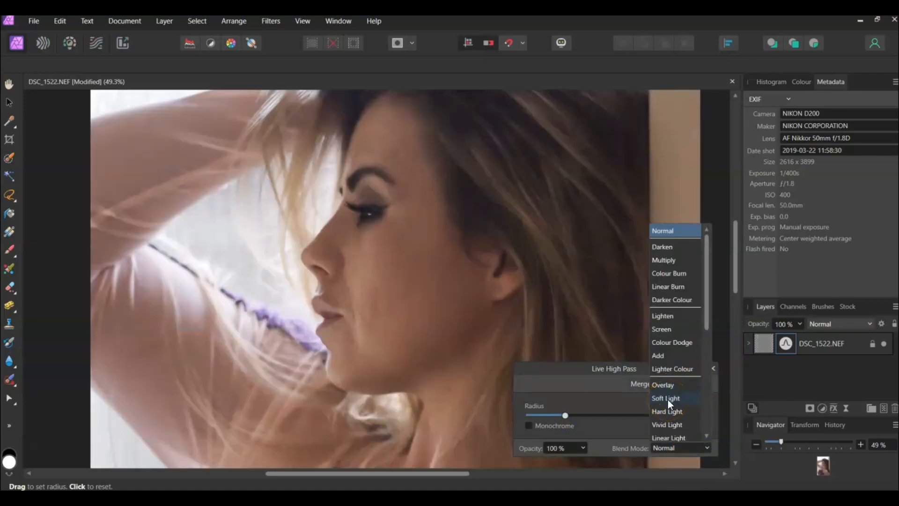
left_click(668, 400)
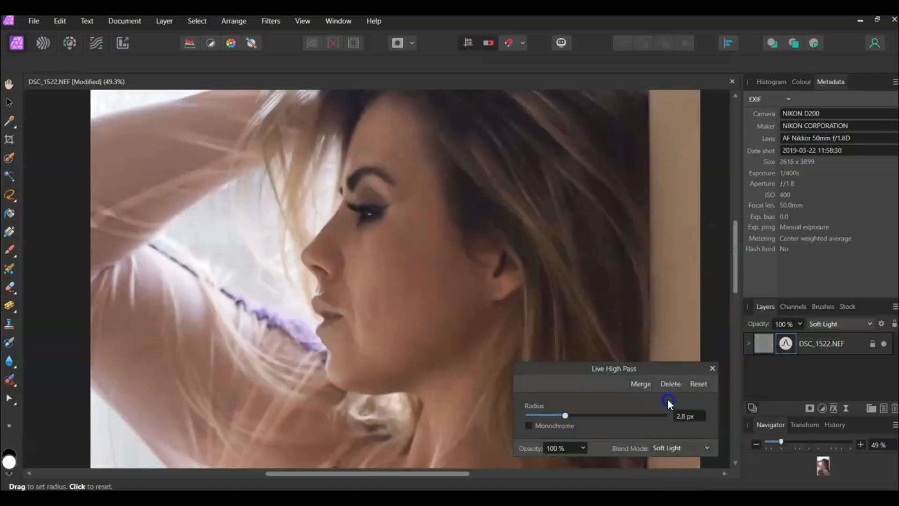
left_click(712, 368)
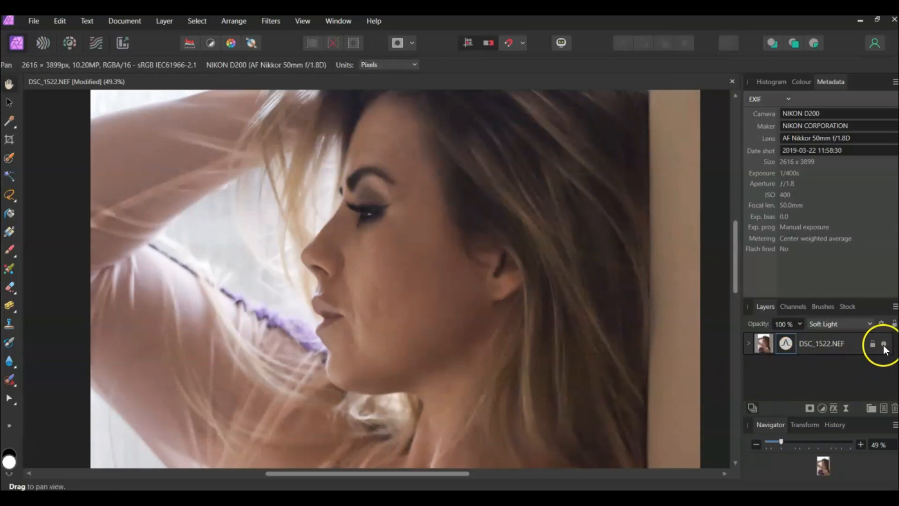
Step: Reveal the High Pass filter under the photo layer and compare the face and the whole portrait with and without it, leaving it visible
left_click(748, 343)
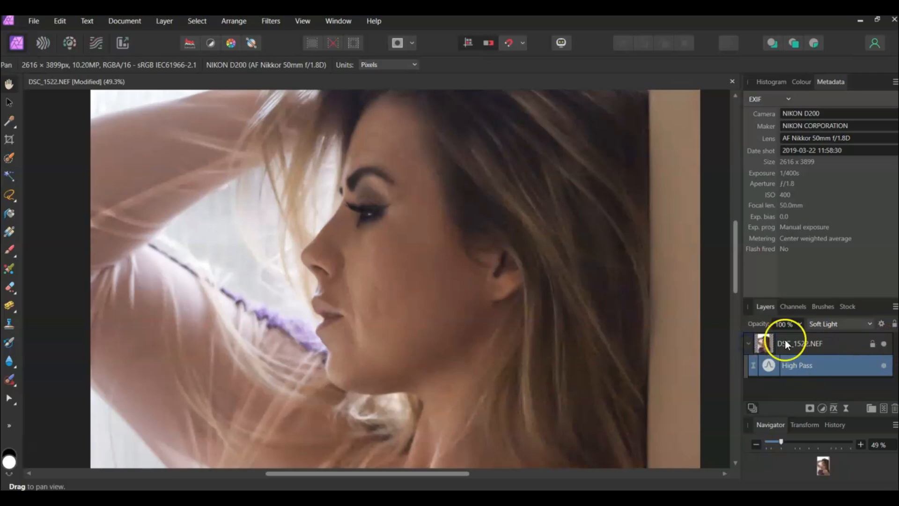
left_click_drag(401, 223, 415, 209)
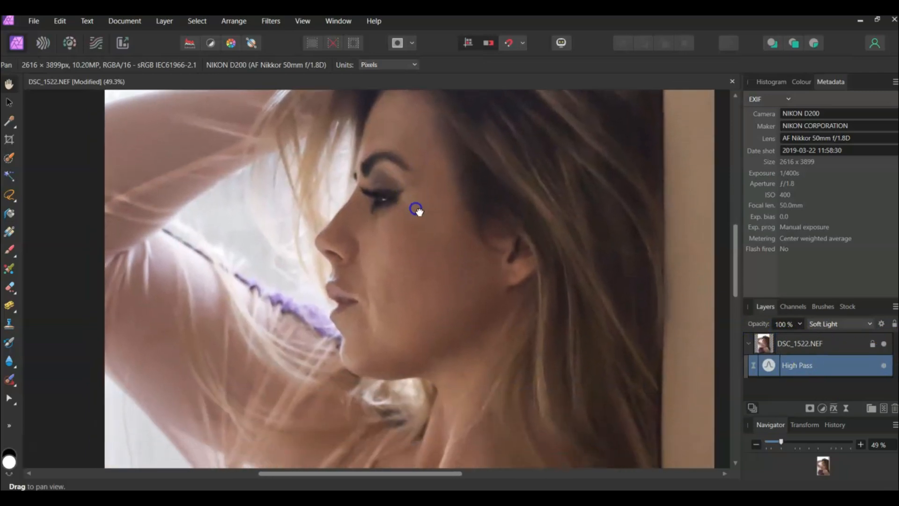
left_click(884, 365)
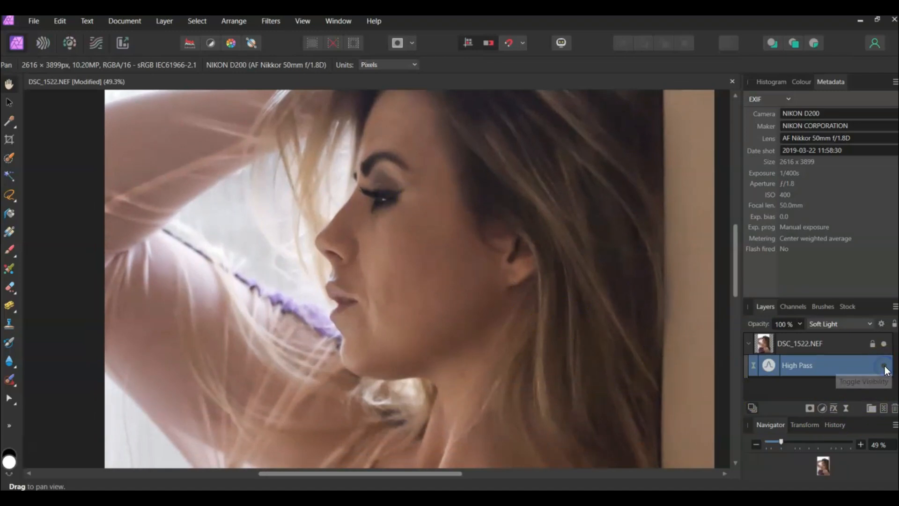
left_click(884, 365)
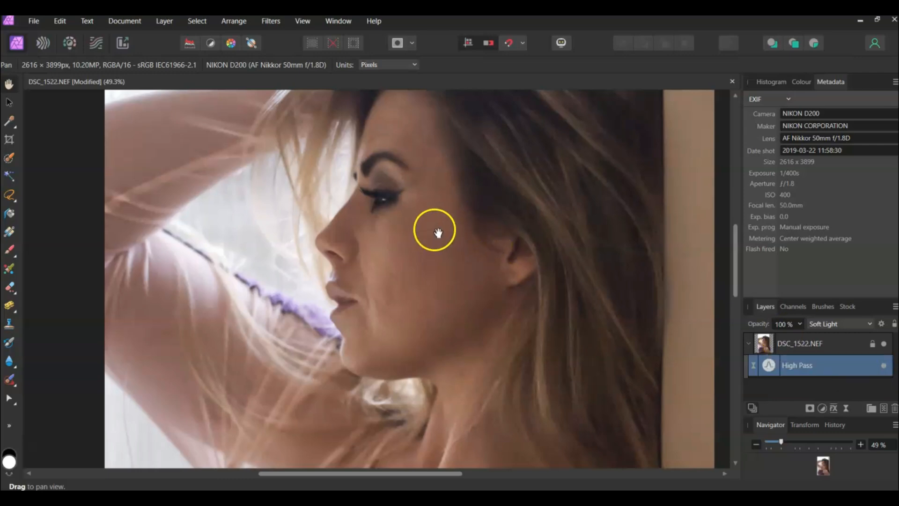
scroll(433, 227, "down", 2)
scroll(437, 225, "down", 1)
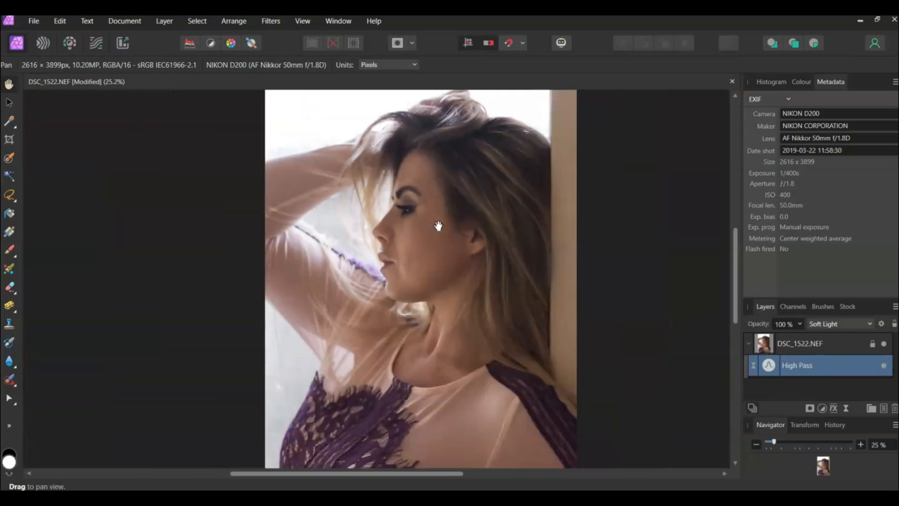
left_click_drag(437, 224, 415, 255)
scroll(411, 251, "down", 1)
left_click_drag(419, 306, 425, 281)
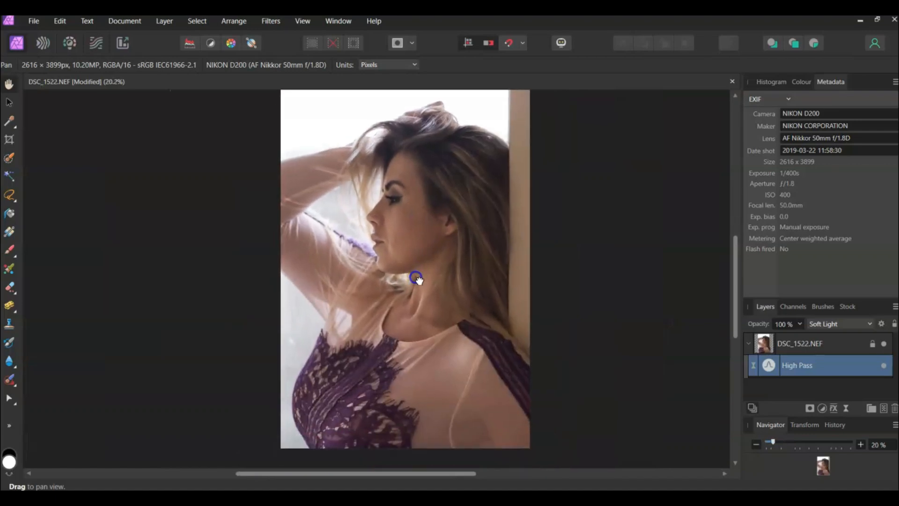
left_click(884, 366)
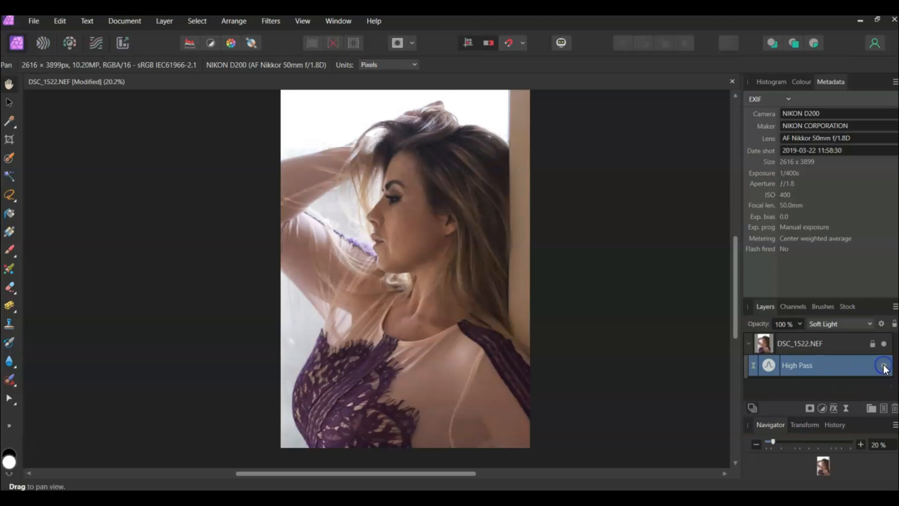
left_click(883, 365)
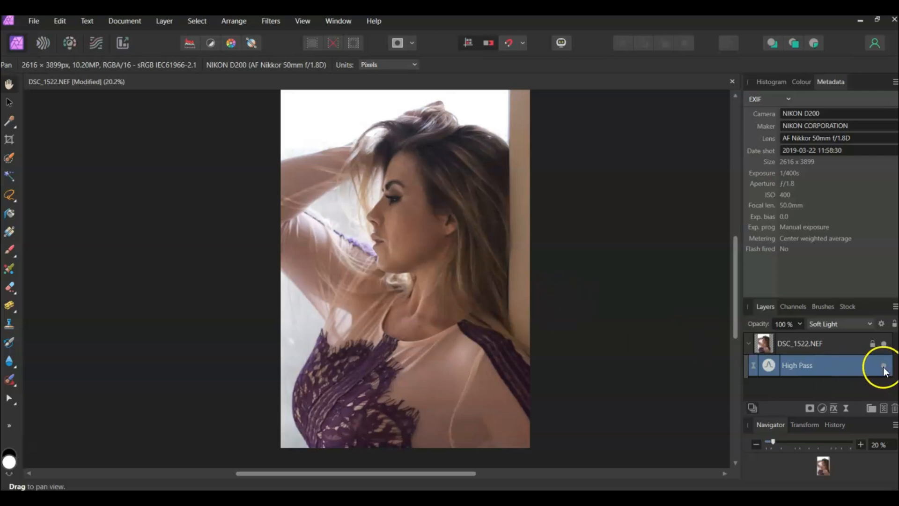
Step: Compare the face with and without the High Pass filter up close, and view the wider portrait with the filter visible
left_click(884, 367)
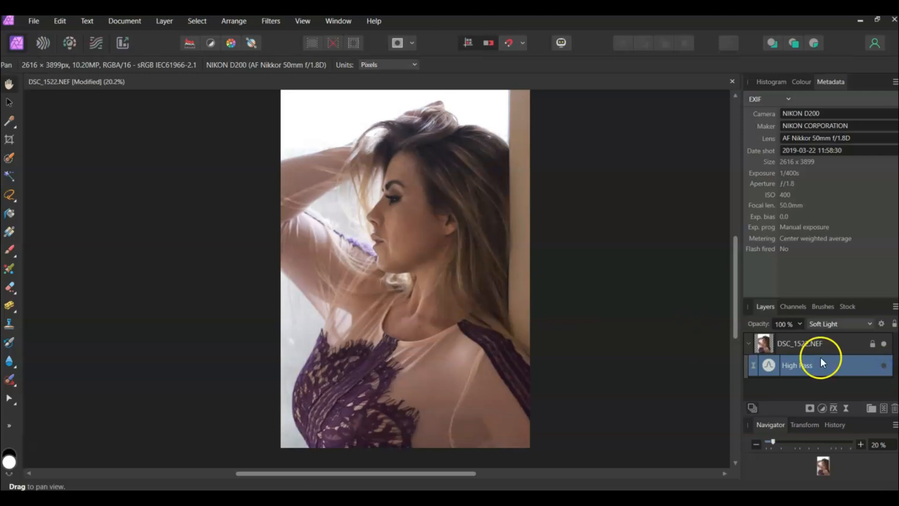
scroll(462, 260, "up", 5)
left_click_drag(462, 260, 463, 337)
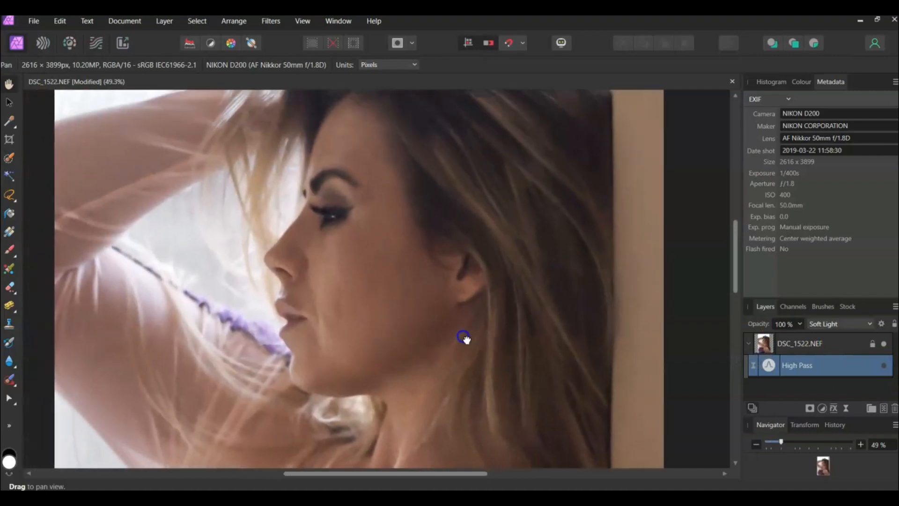
left_click(885, 368)
left_click(884, 368)
left_click(884, 367)
scroll(405, 262, "down", 3)
left_click_drag(405, 251, 404, 254)
left_click_drag(397, 349, 410, 303)
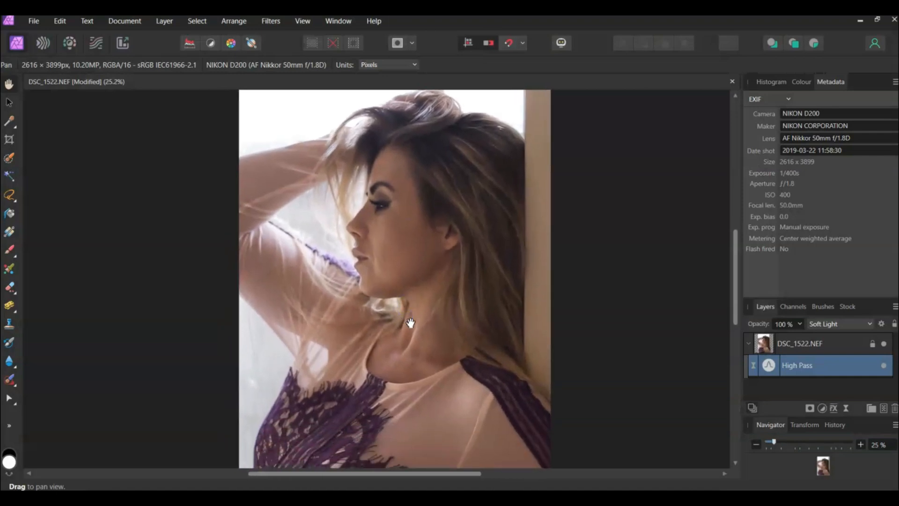
mouse_move(476, 353)
left_mouse_down()
mouse_move(428, 331)
mouse_move(468, 355)
left_mouse_up()
Step: Check the portrait with the Noise Reduction filter applied, from the face and dress out to the whole photo
left_click_drag(424, 236, 436, 336)
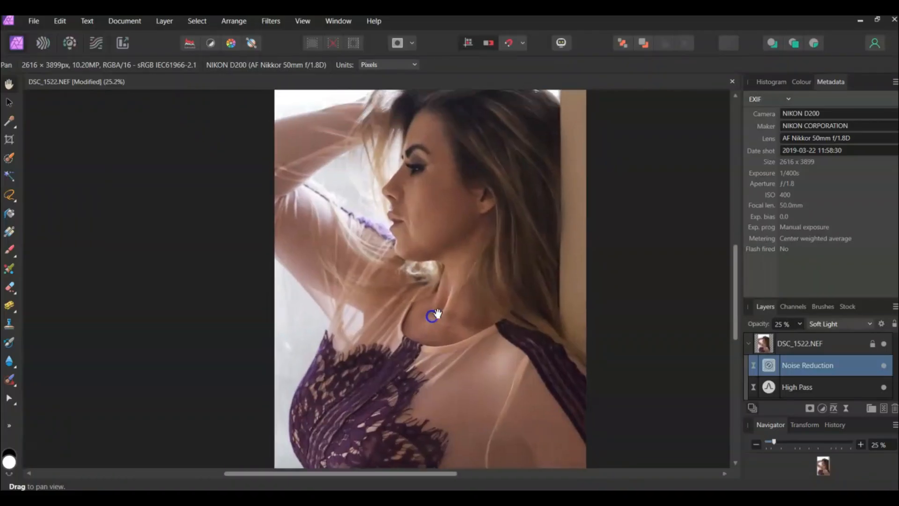
left_click_drag(498, 227, 444, 233)
scroll(444, 233, "down", 2)
left_click_drag(469, 266, 470, 338)
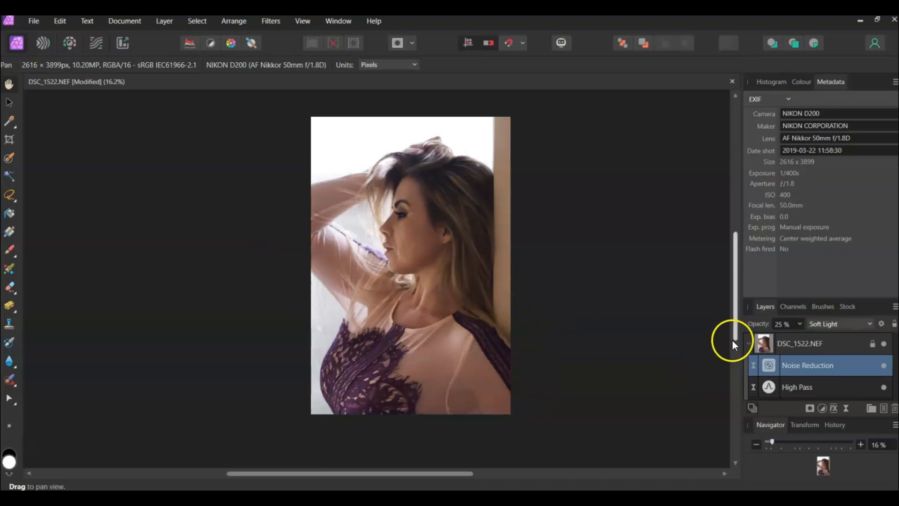
Step: Add several masks to the DSC_1522.NEF photo layer and delete the two stacked above it
left_click(819, 349)
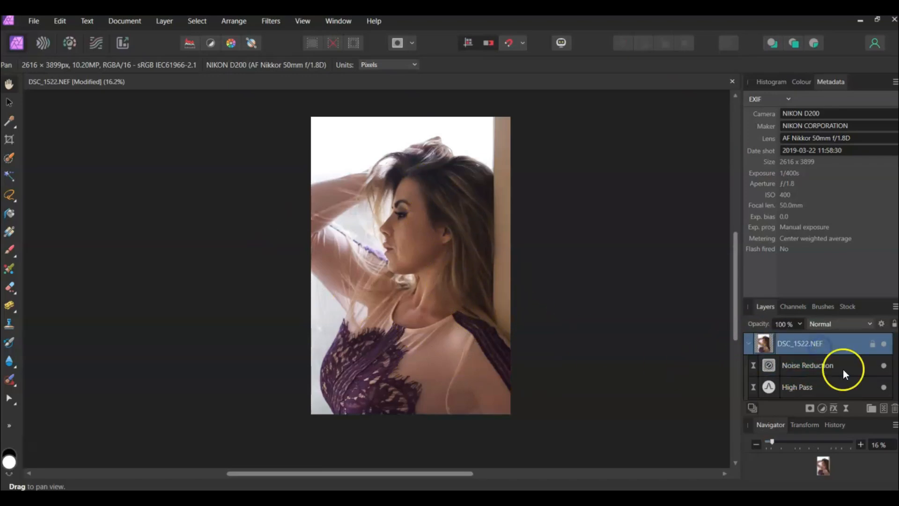
left_click(845, 408)
left_click(811, 412)
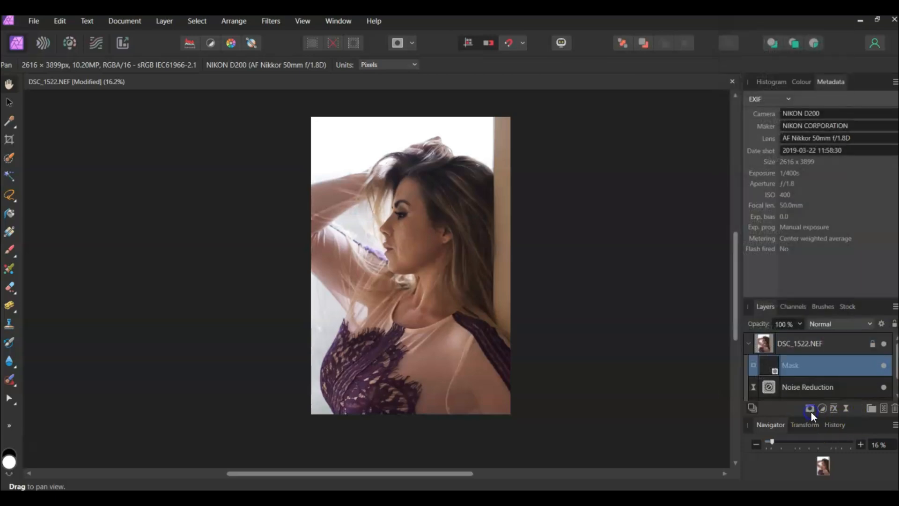
left_click(811, 411)
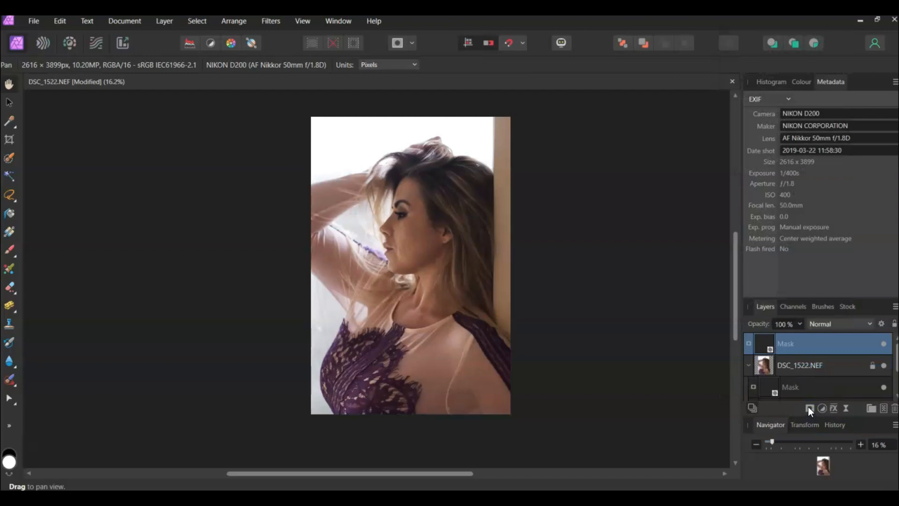
left_click(808, 406)
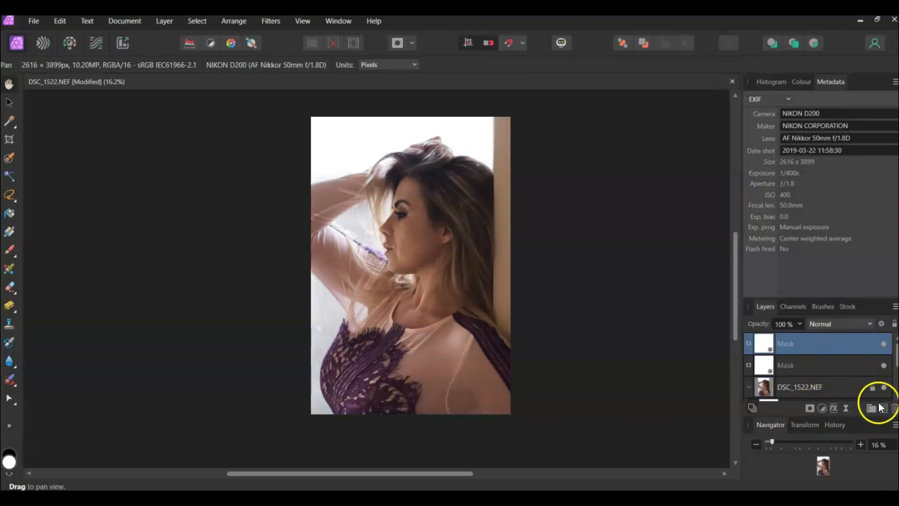
left_click(894, 408)
left_click(894, 408)
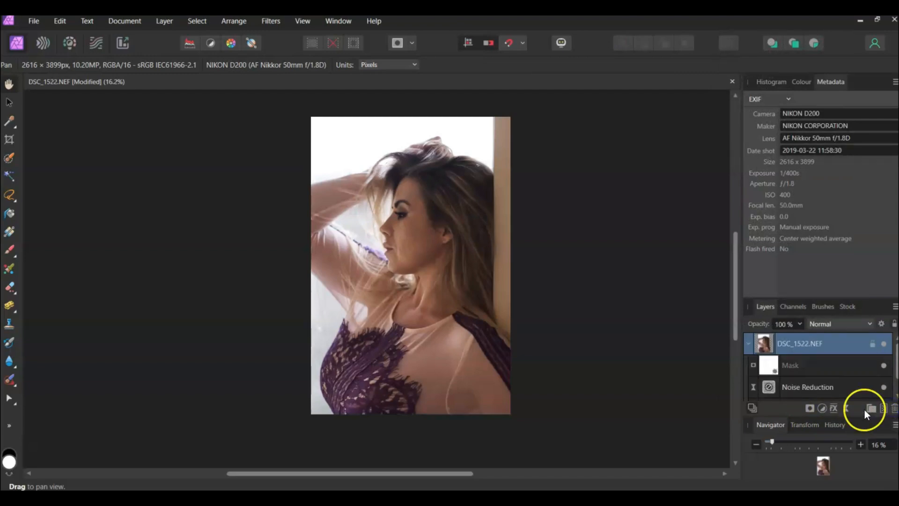
Step: Add a Curves adjustment and raise the master curve to about 0.908 at input 0.77 and 0.445 at input 0.233
left_click(822, 409)
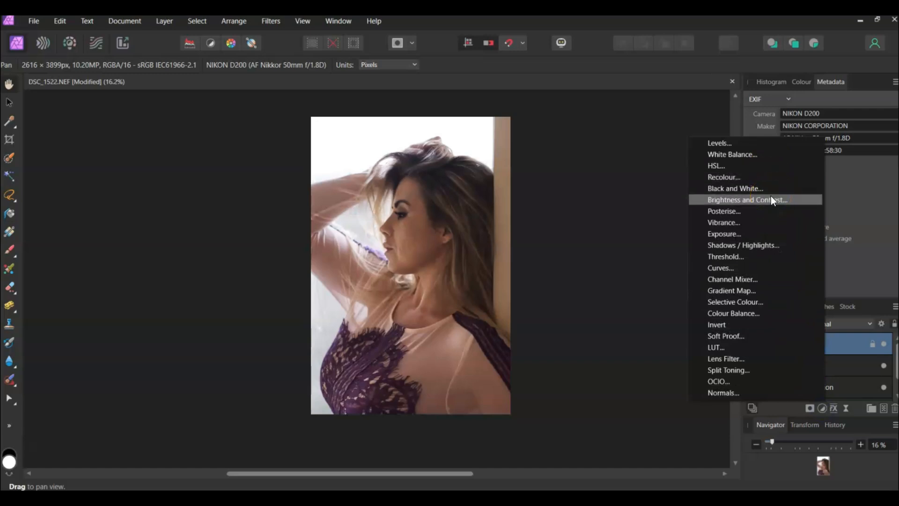
left_click(742, 268)
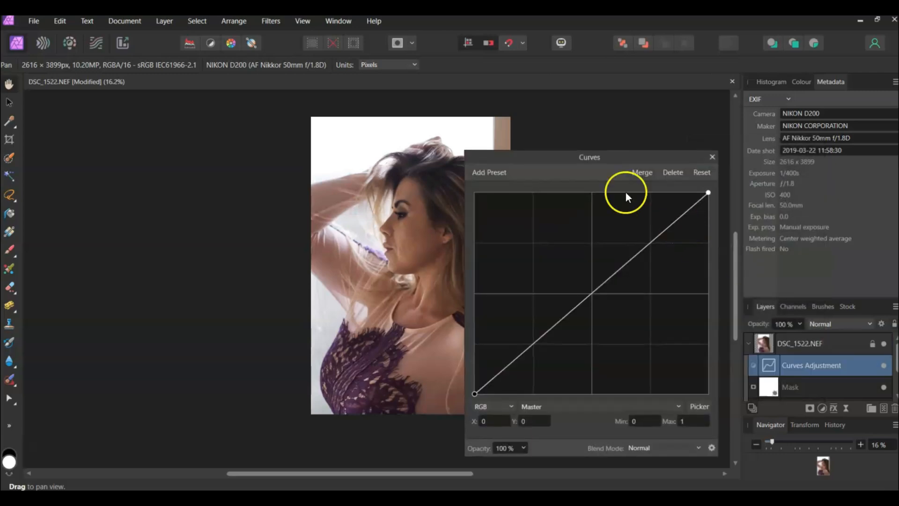
left_click_drag(531, 156, 617, 103)
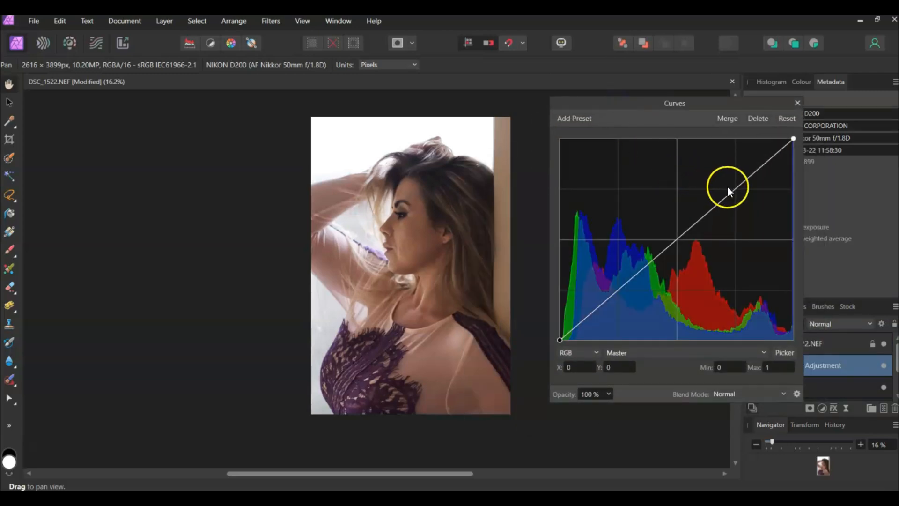
left_click_drag(738, 189, 740, 158)
left_click(644, 250)
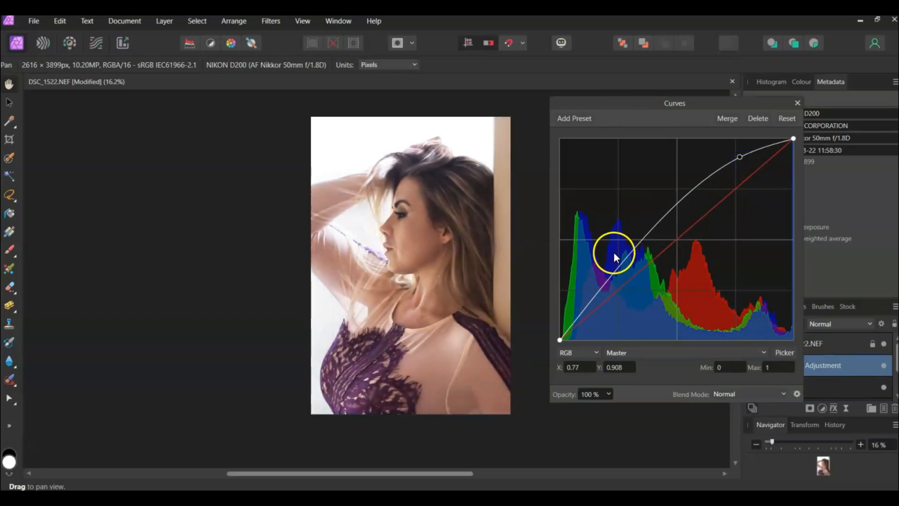
left_click_drag(617, 271, 613, 249)
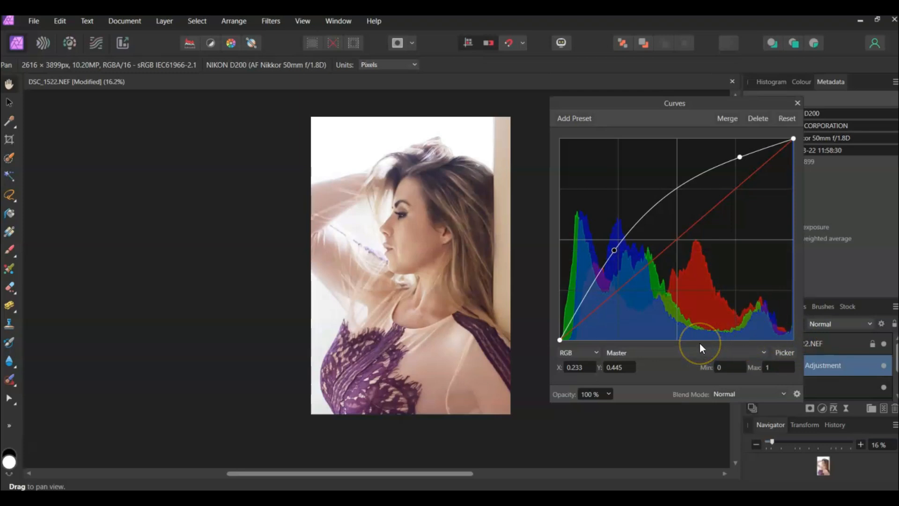
Step: Lower the midpoint of the Red curve to about 0.478 at input 0.501 and close the Curves settings
left_click(596, 354)
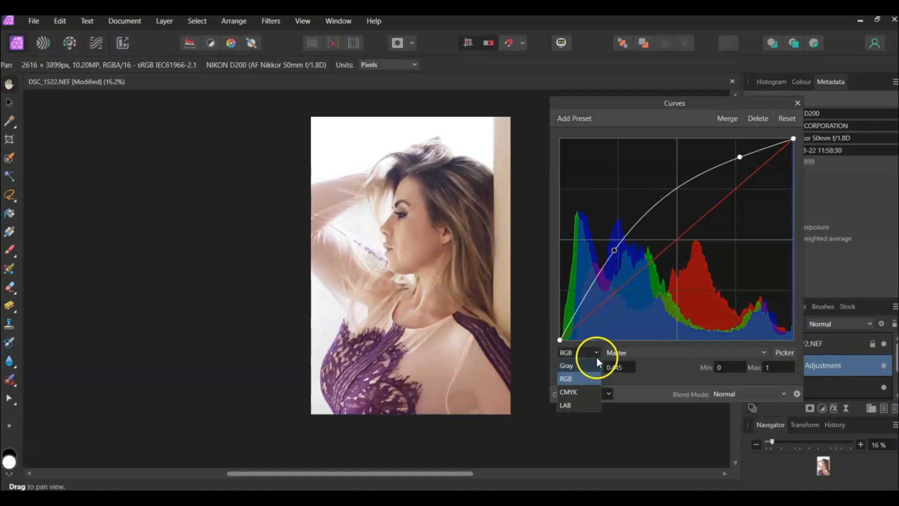
left_click(595, 355)
left_click(763, 352)
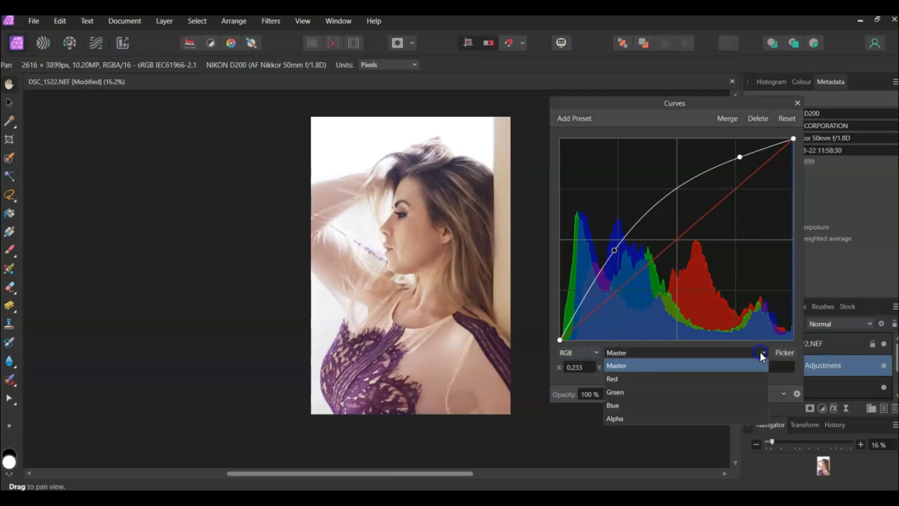
left_click(633, 379)
left_click(676, 241)
mouse_move(676, 240)
left_mouse_down()
mouse_move(676, 252)
mouse_move(676, 243)
left_mouse_up()
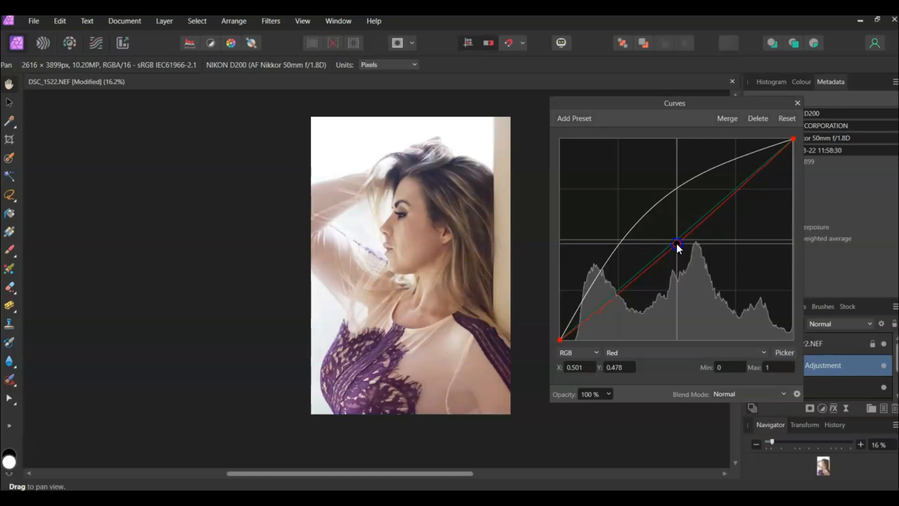
left_click(798, 102)
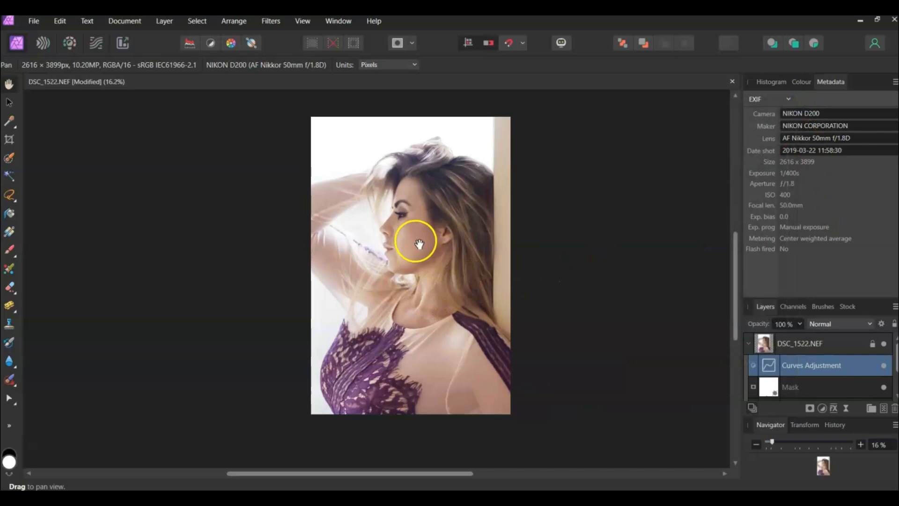
Step: Examine the brightened face up close, and compare the whole portrait with and without the Curves adjustment
scroll(415, 238, "up", 2)
scroll(423, 258, "up", 2)
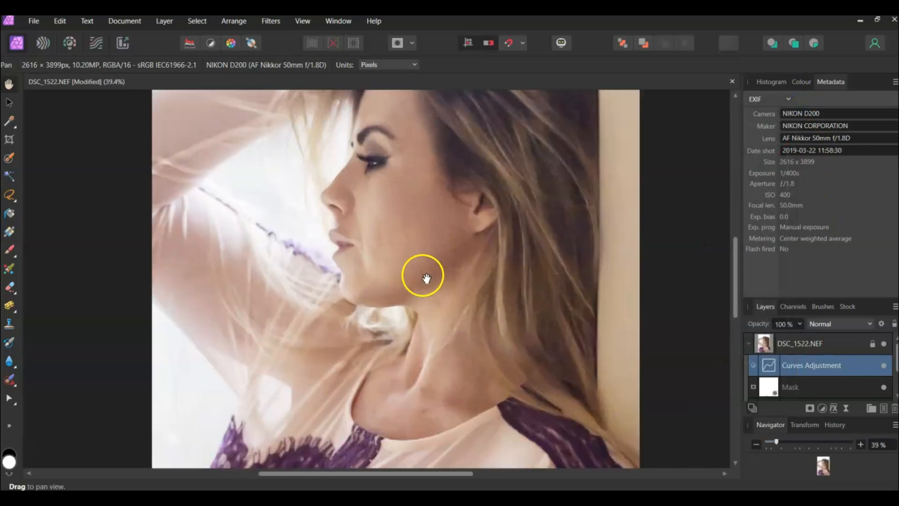
scroll(427, 258, "down", 3)
left_click_drag(426, 265, 428, 274)
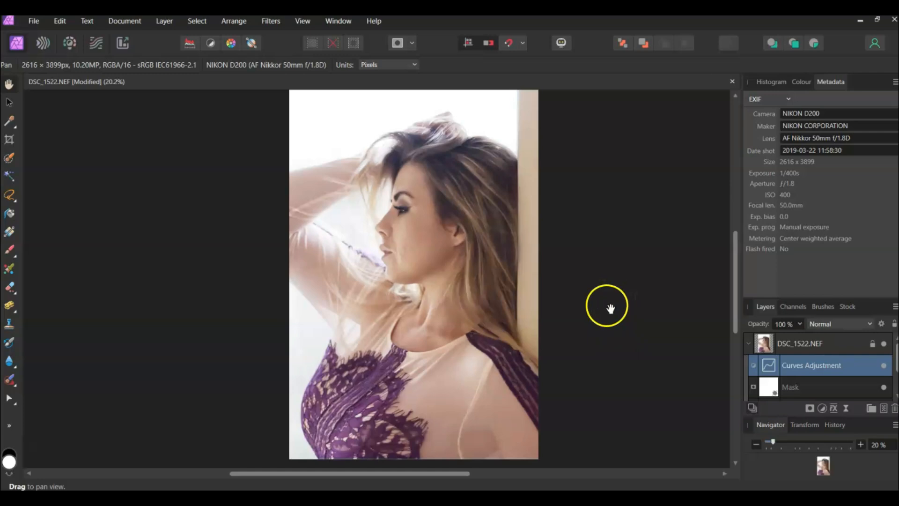
left_click(884, 367)
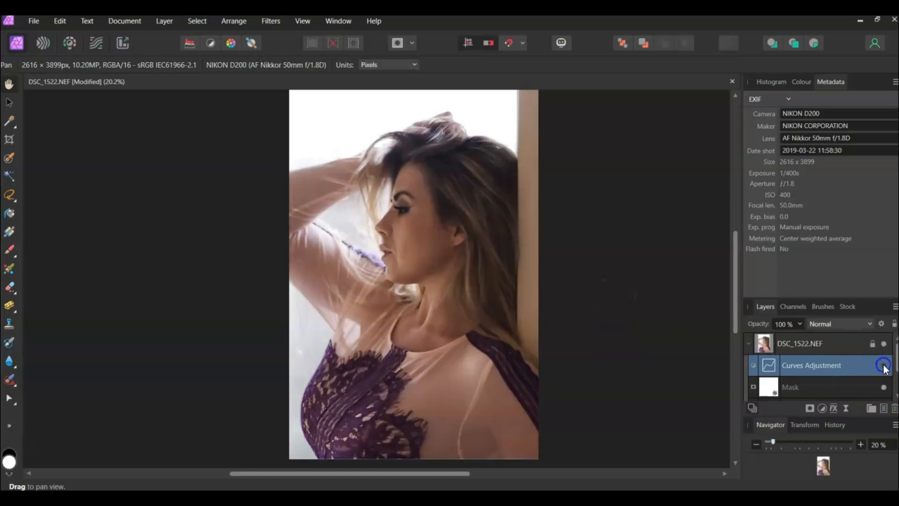
left_click(885, 366)
left_click(885, 366)
left_click(885, 366)
Step: Delete the leftover mask and toggle the Curves and Noise Reduction layers together to compare the portrait, leaving both hidden
left_click(836, 387)
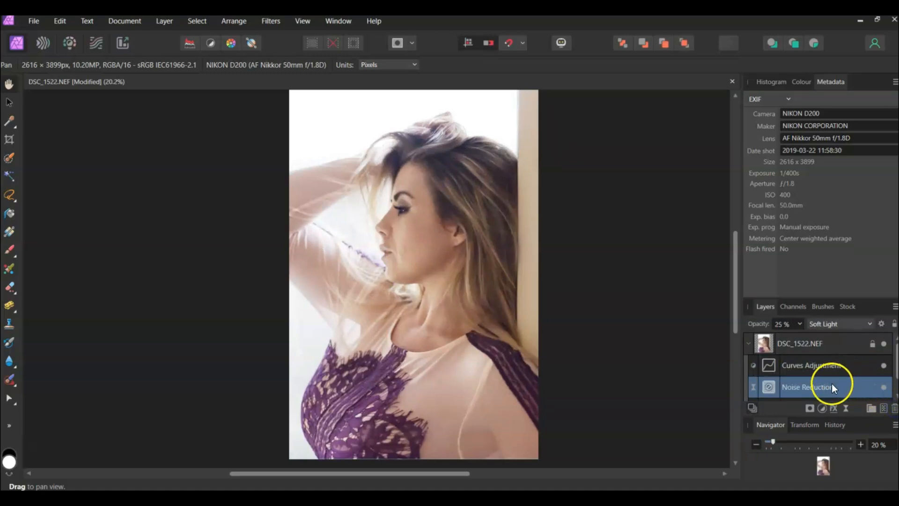
left_click(831, 366)
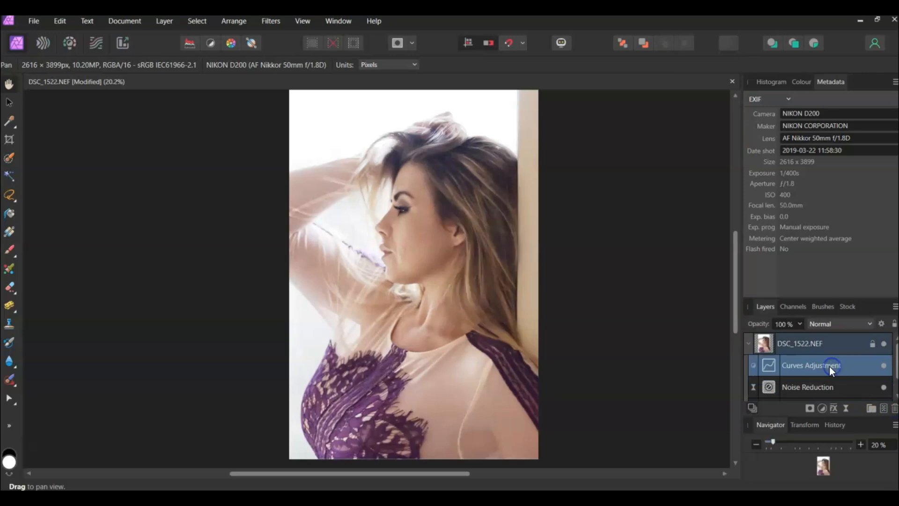
left_click(813, 387, "shift")
left_click(885, 366)
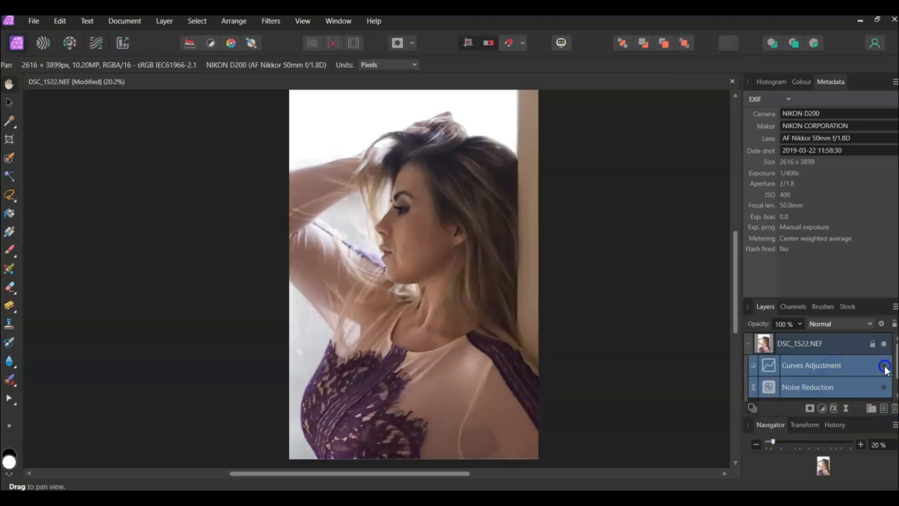
left_click(884, 366)
left_click(885, 366)
Step: Make the Curves and Noise Reduction layers visible again and select them together with the High Pass layer
scroll(847, 366, "down", 1)
scroll(846, 366, "up", 1)
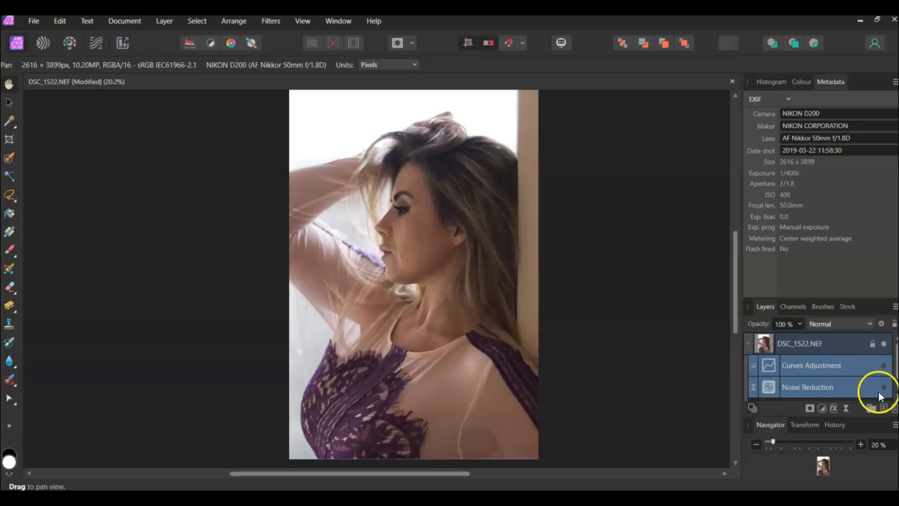
scroll(846, 390, "down", 1)
left_click(834, 387, "shift")
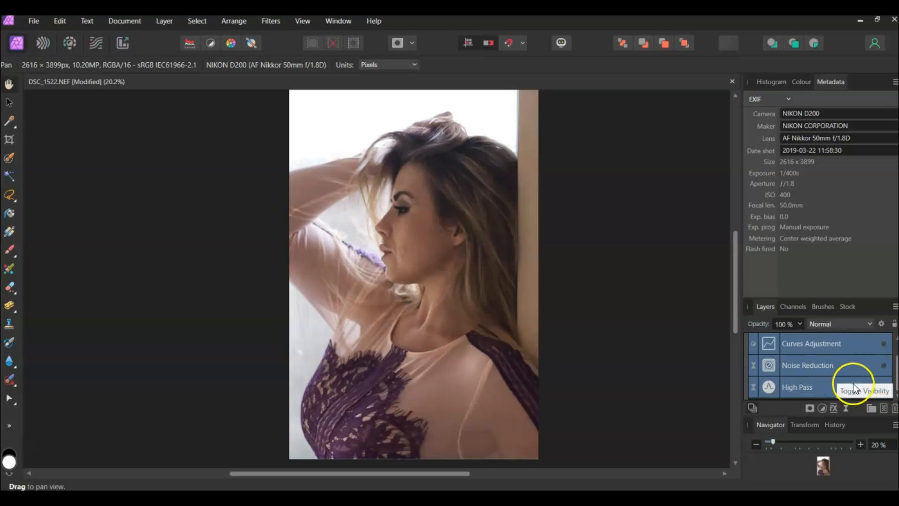
left_click(855, 372)
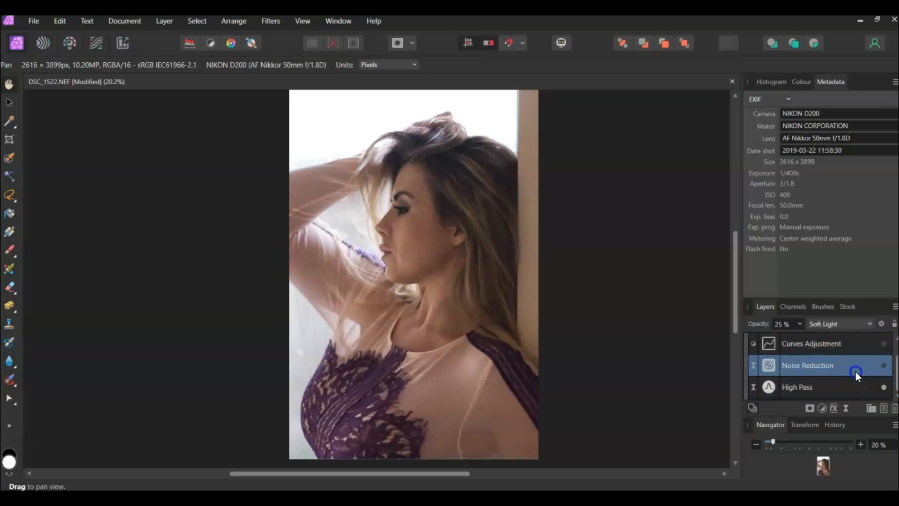
left_click(884, 346)
left_click(839, 345)
left_click(834, 383, "shift")
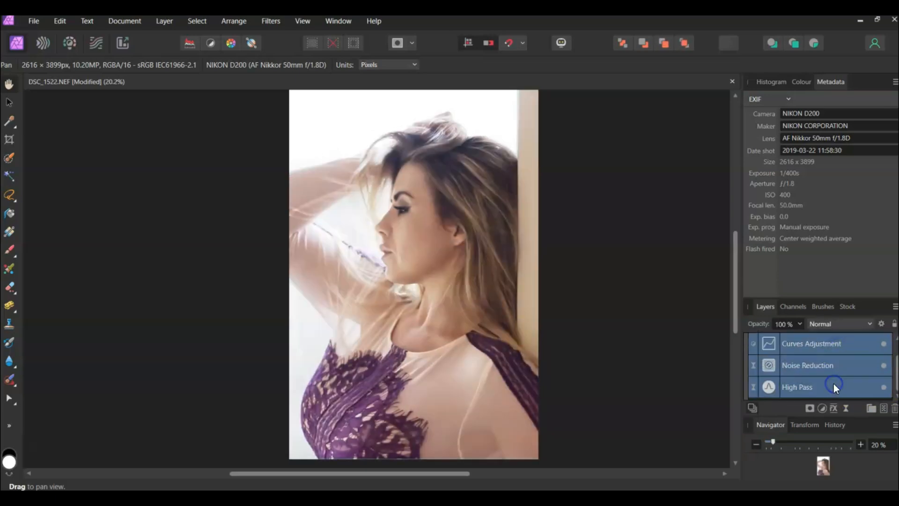
scroll(833, 384, "up", 1)
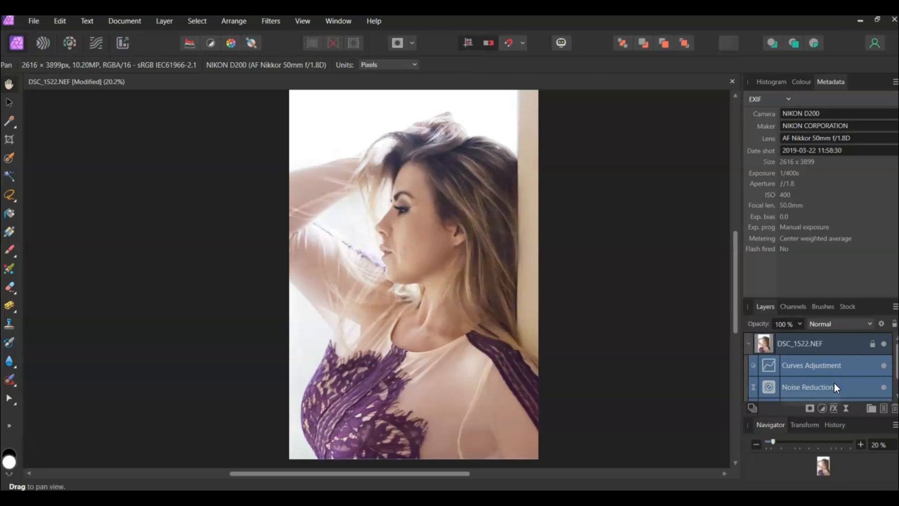
Step: Compare the portrait with and without all three selected layers, leaving them visible
left_click(883, 368)
left_click(883, 368)
left_click(883, 368)
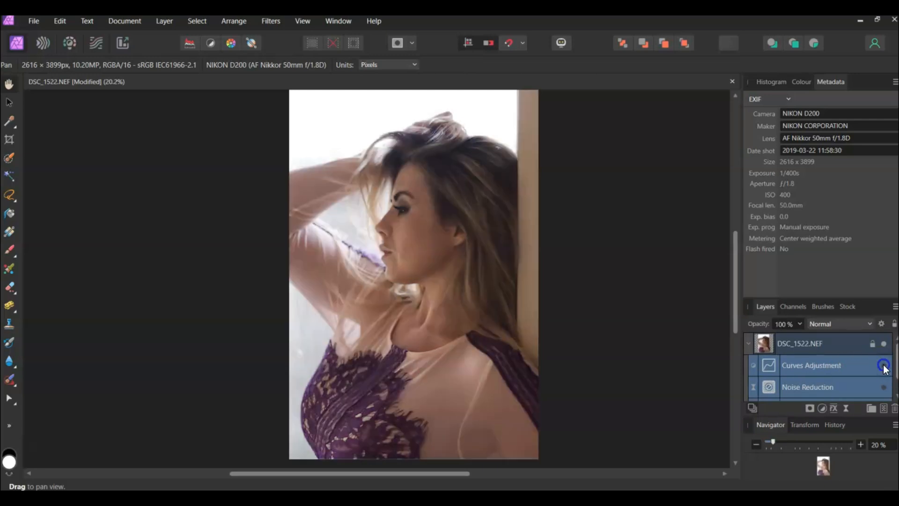
left_click(883, 365)
left_click(883, 365)
left_click(884, 365)
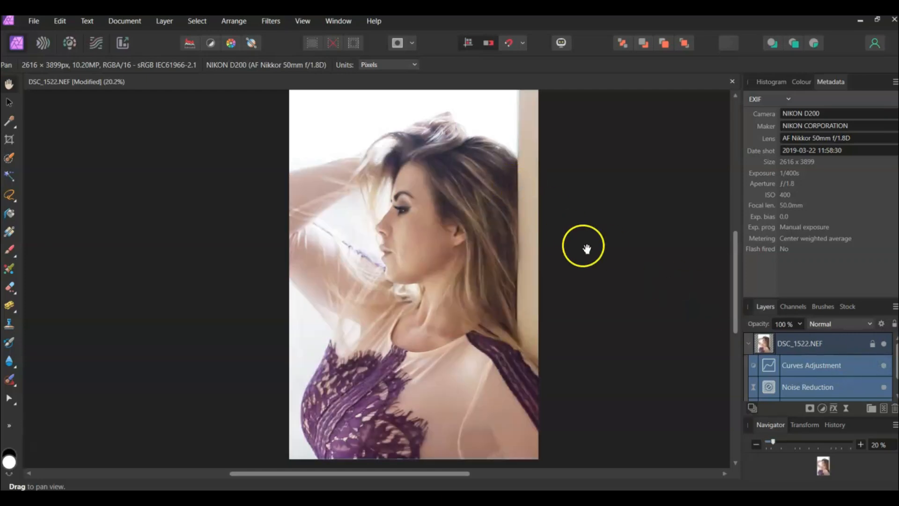